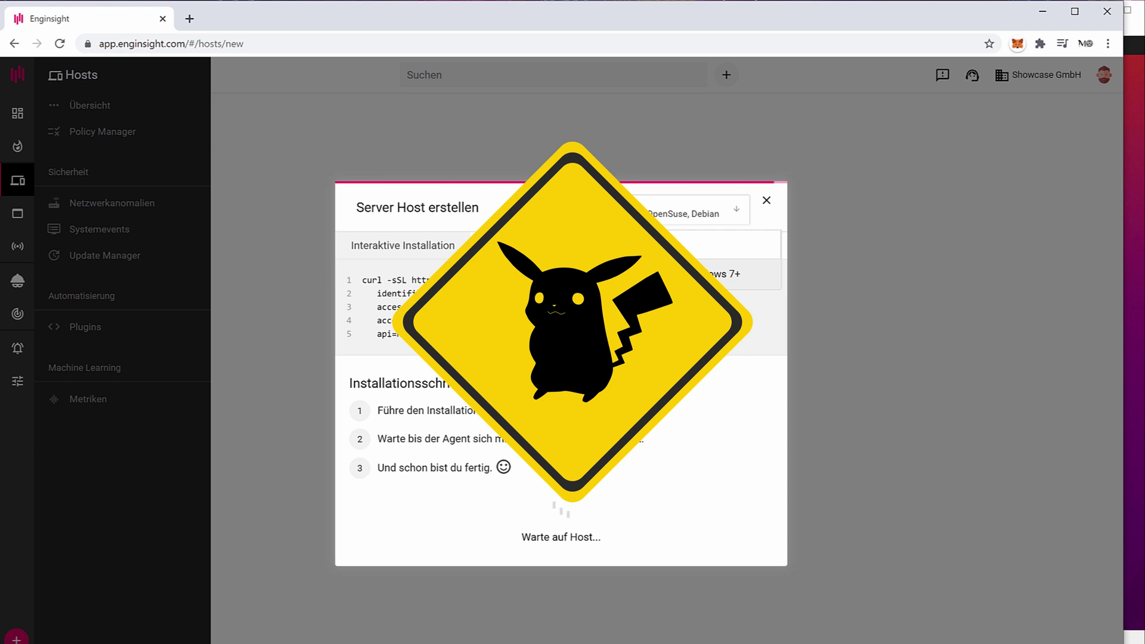
- Copy the complete interactive installation command for a Linux server host from the Server Host erstellen dialog
click(655, 245)
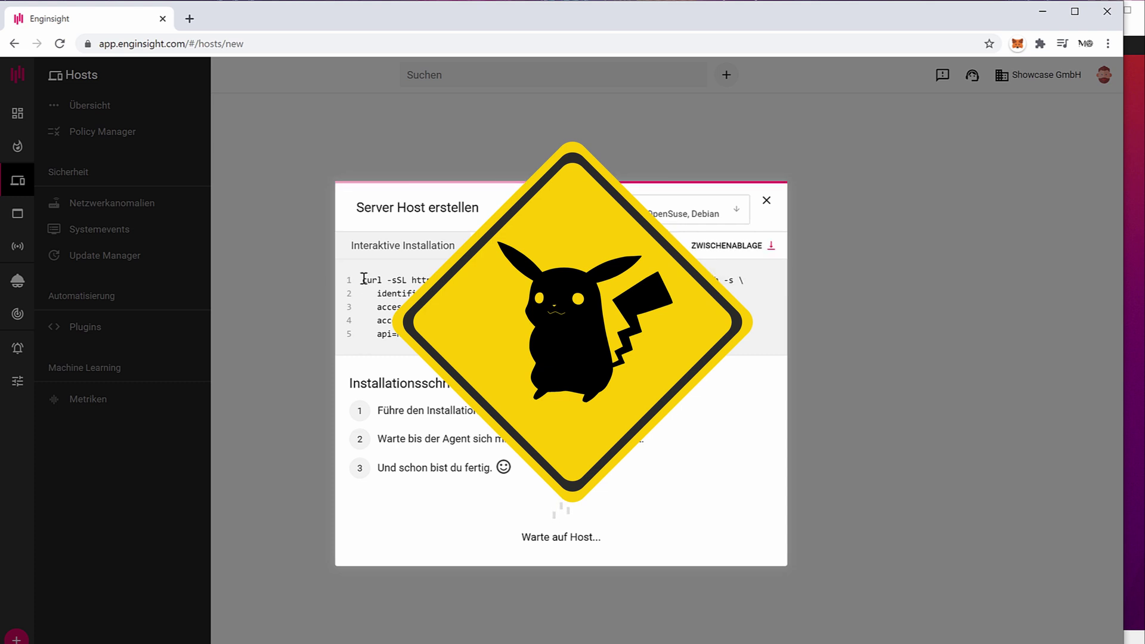
drag(364, 279, 537, 335)
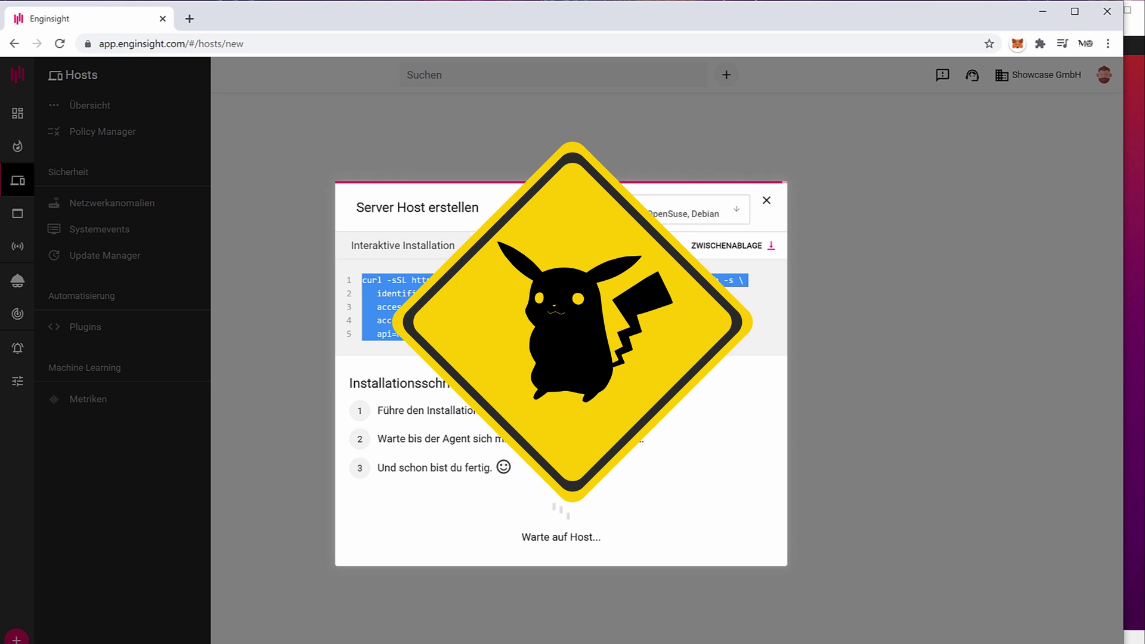
click(536, 336)
drag(537, 335, 361, 283)
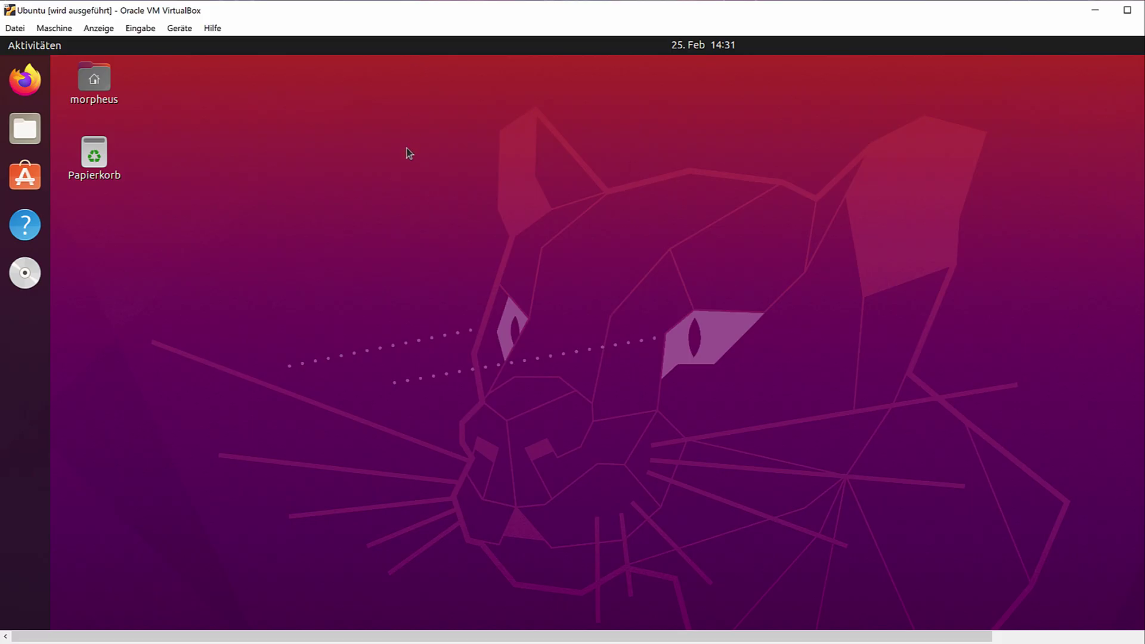
- Switch to the Ubuntu virtual machine, open a terminal and start a root shell with sudo su, entering the account password
key(super)
text(ter)
key(Return)
text(sudo )
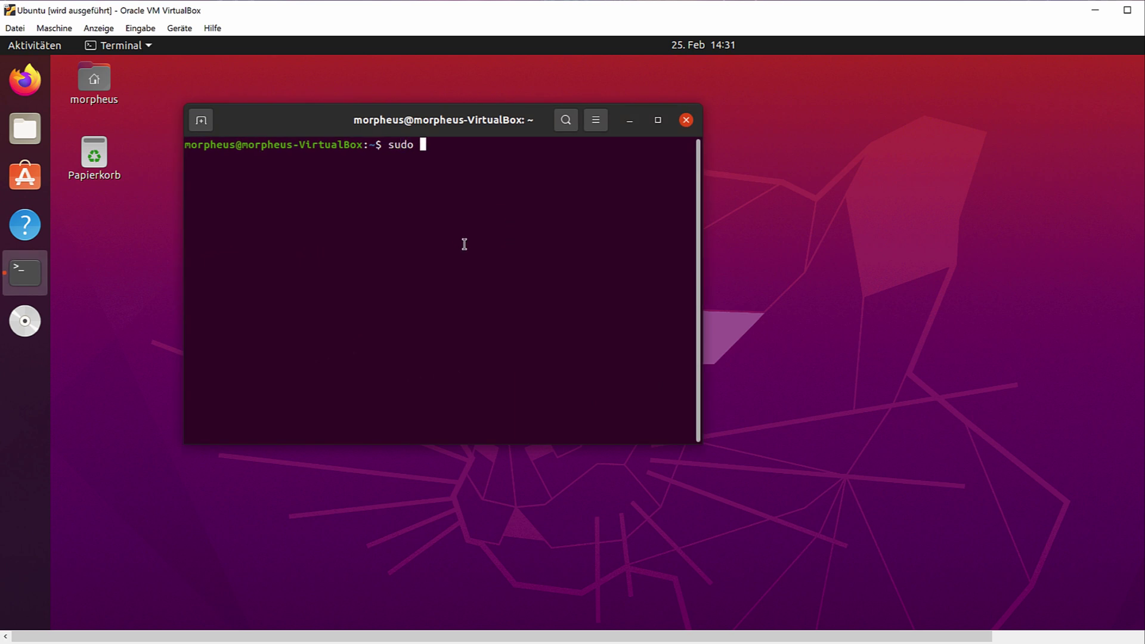
text(su)
key(Return)
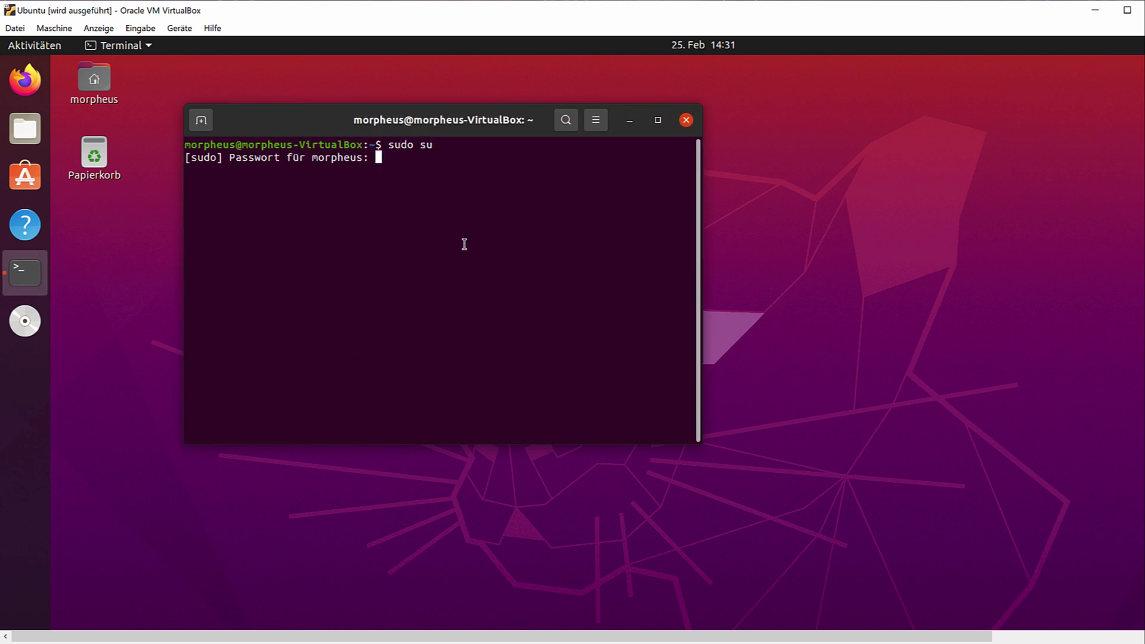
key(Return)
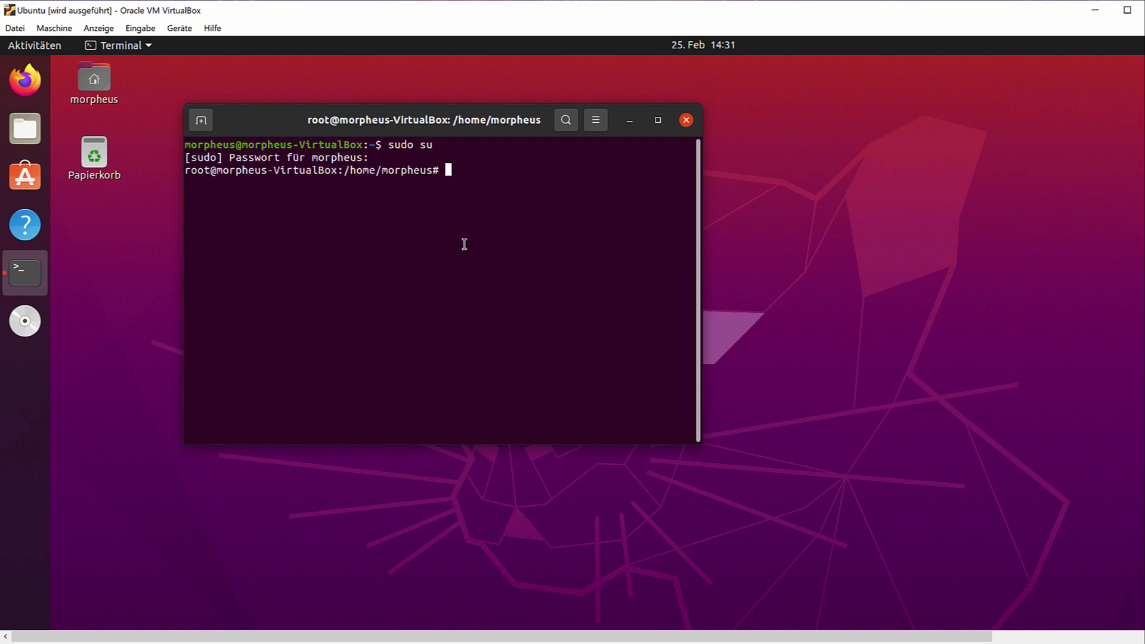
- Run the copied agent installation command with its access keys in the root shell and accept the licence agreement with y
right_click(477, 216)
click(522, 269)
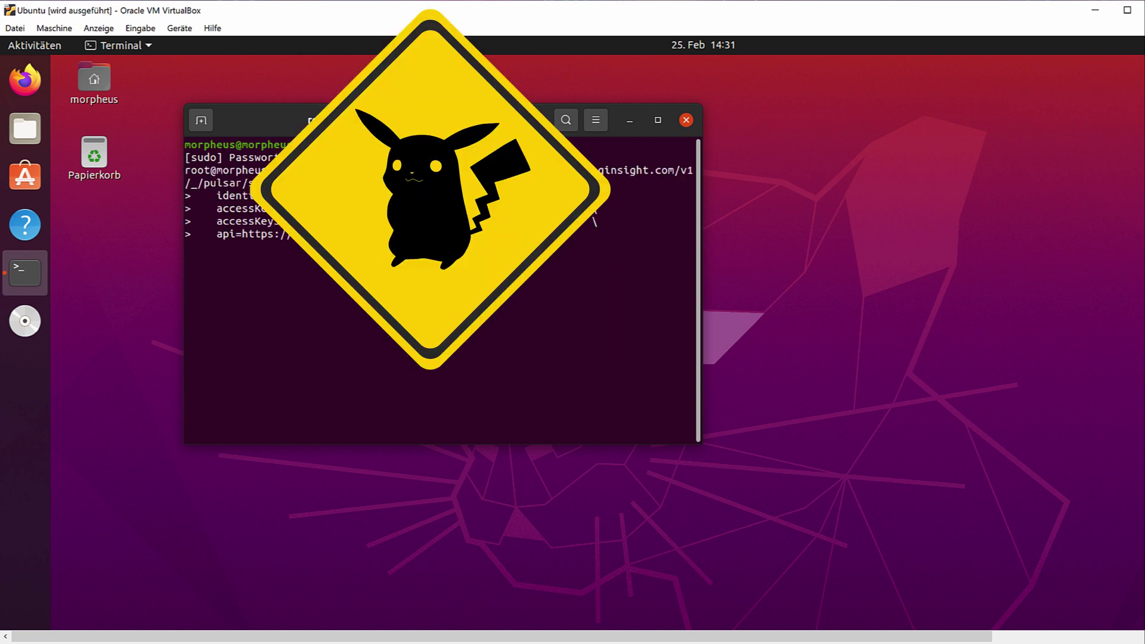
key(Return)
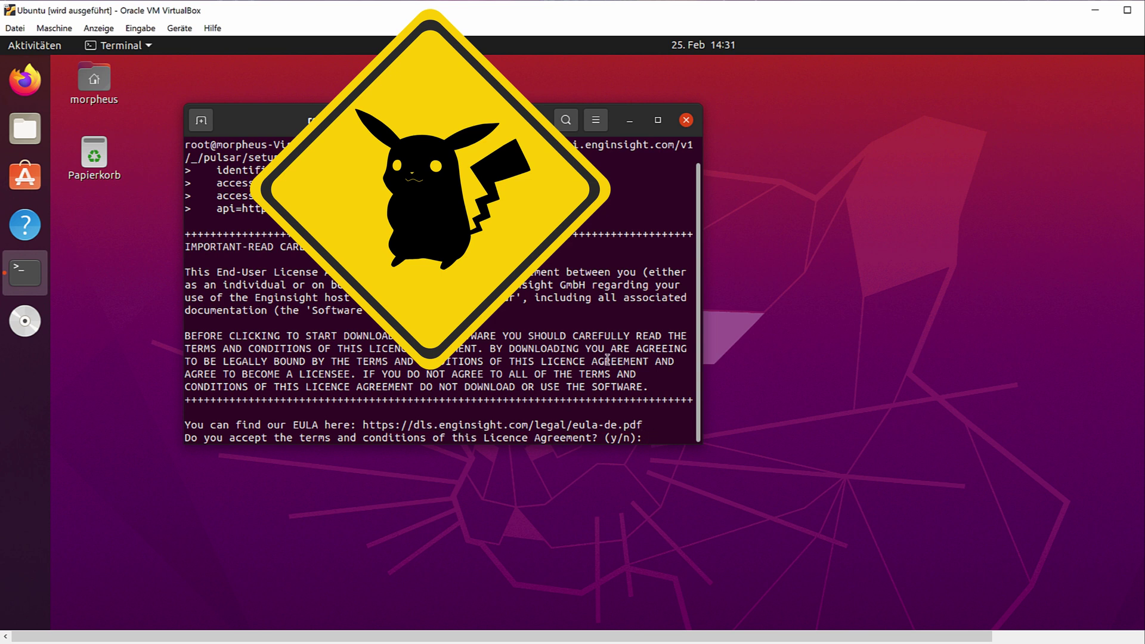
text(y)
key(Return)
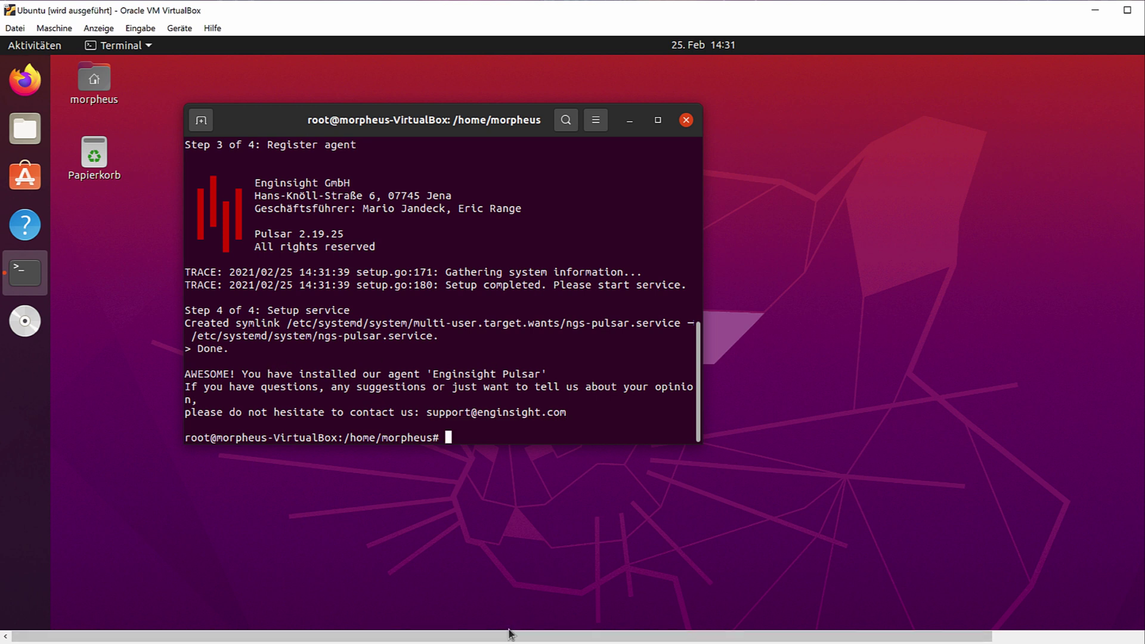
- Switch back to Enginsight in the browser and assign your own user as both Technischer and Fachlicher Verantwortlicher of the added host
key(alt+Tab)
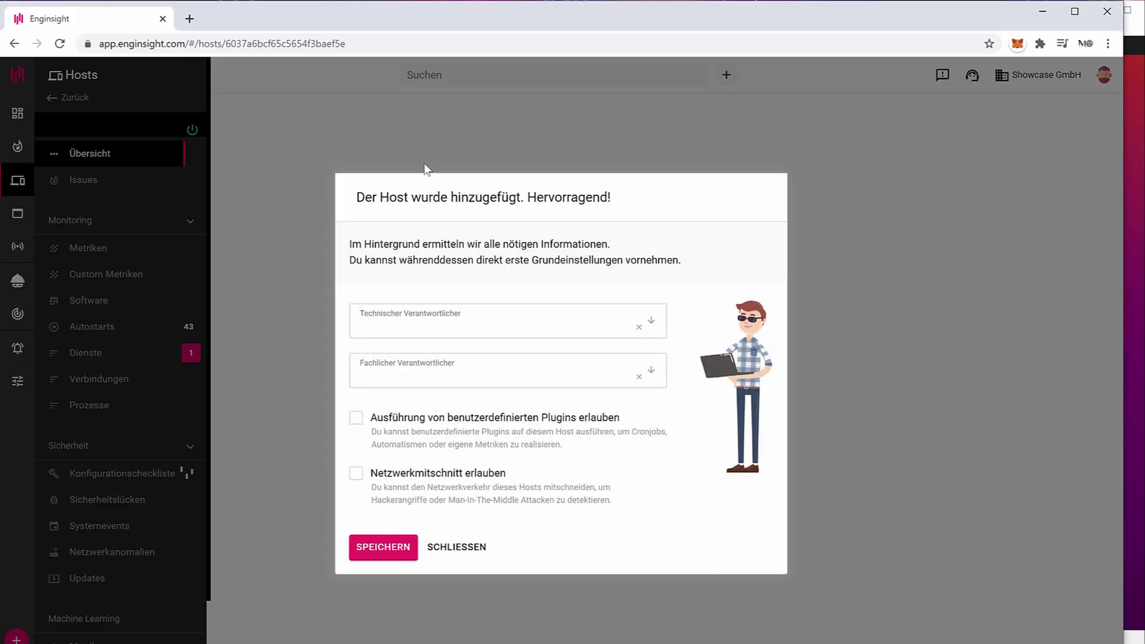
click(468, 317)
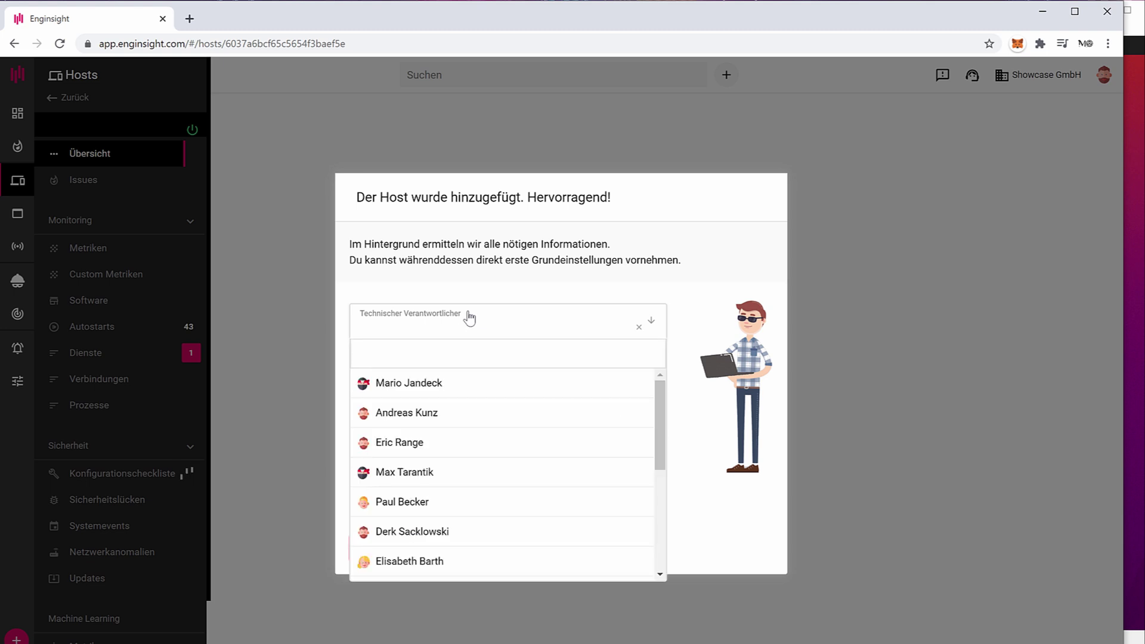
text(cedr)
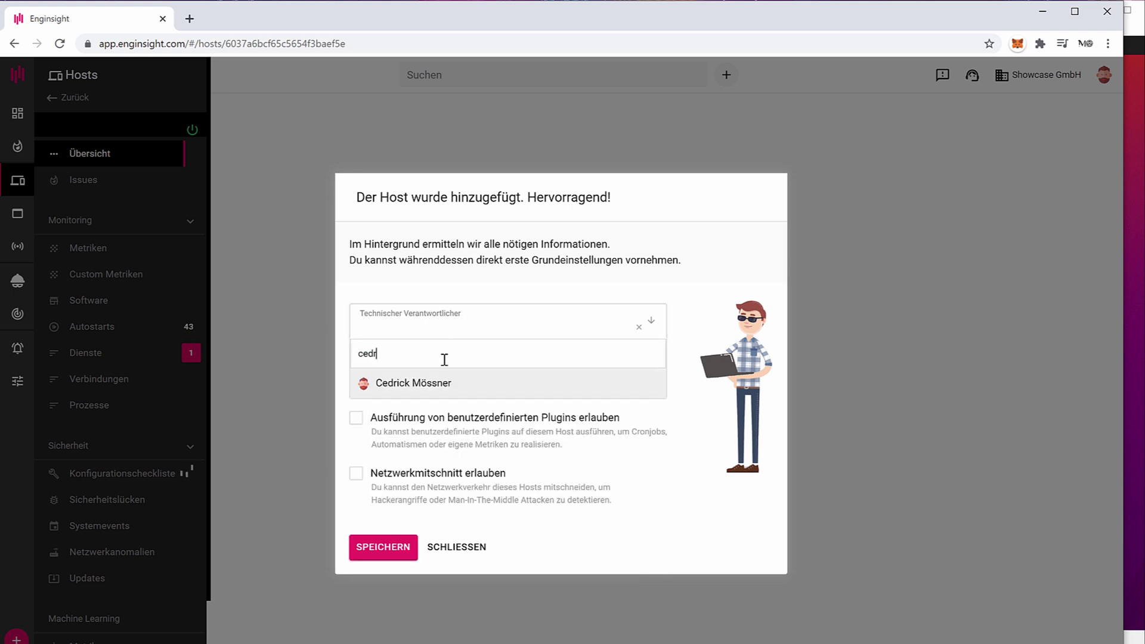
click(444, 382)
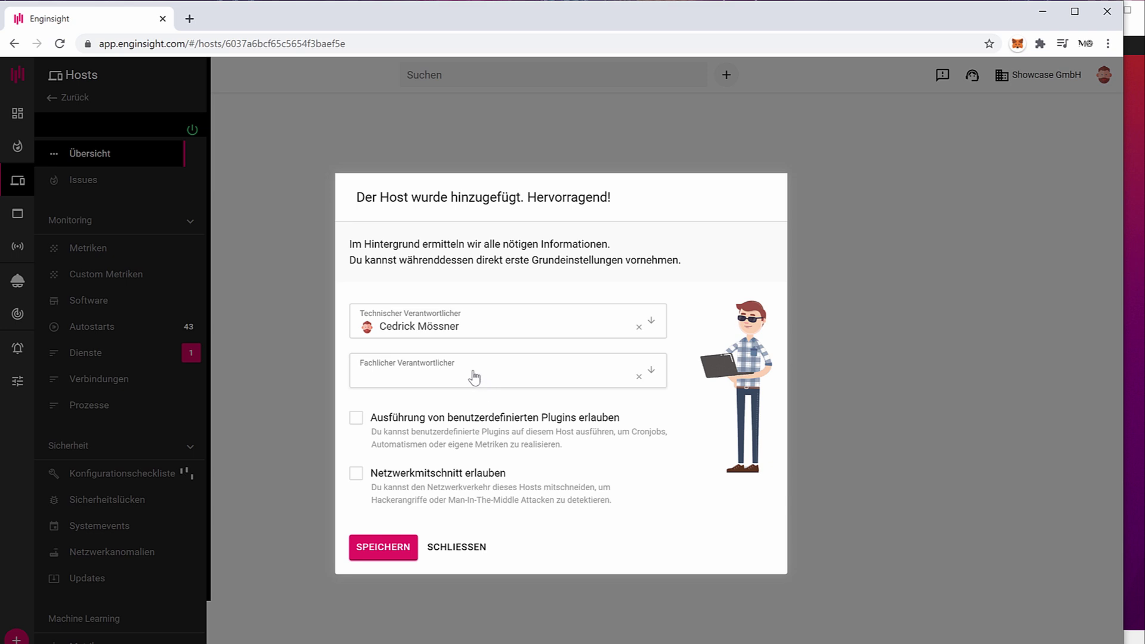
click(464, 377)
text(ced)
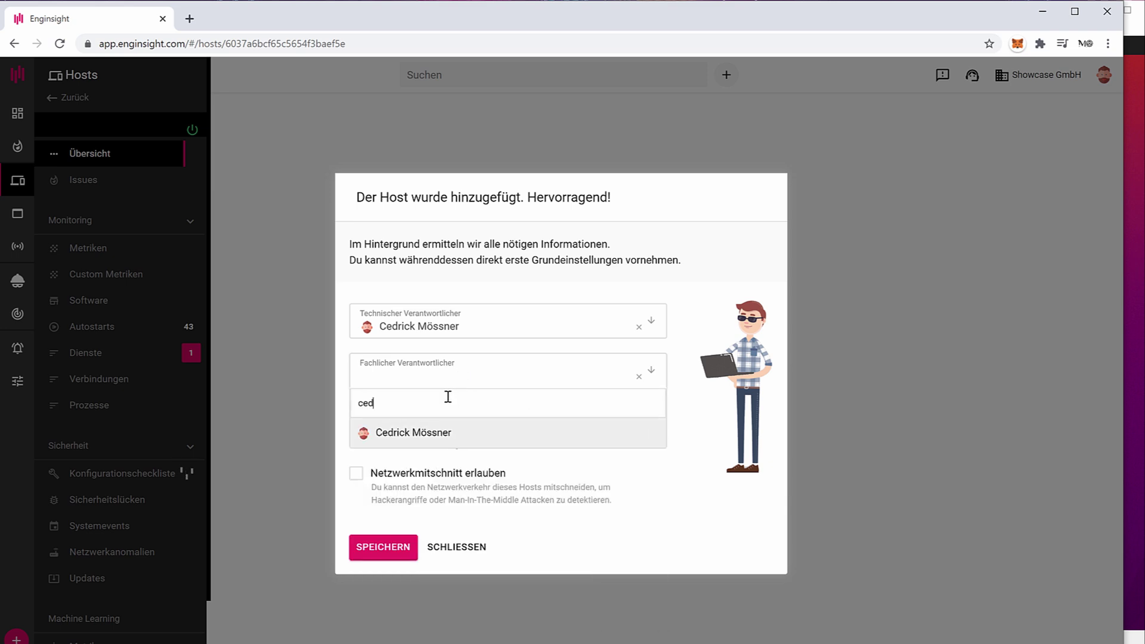
click(431, 433)
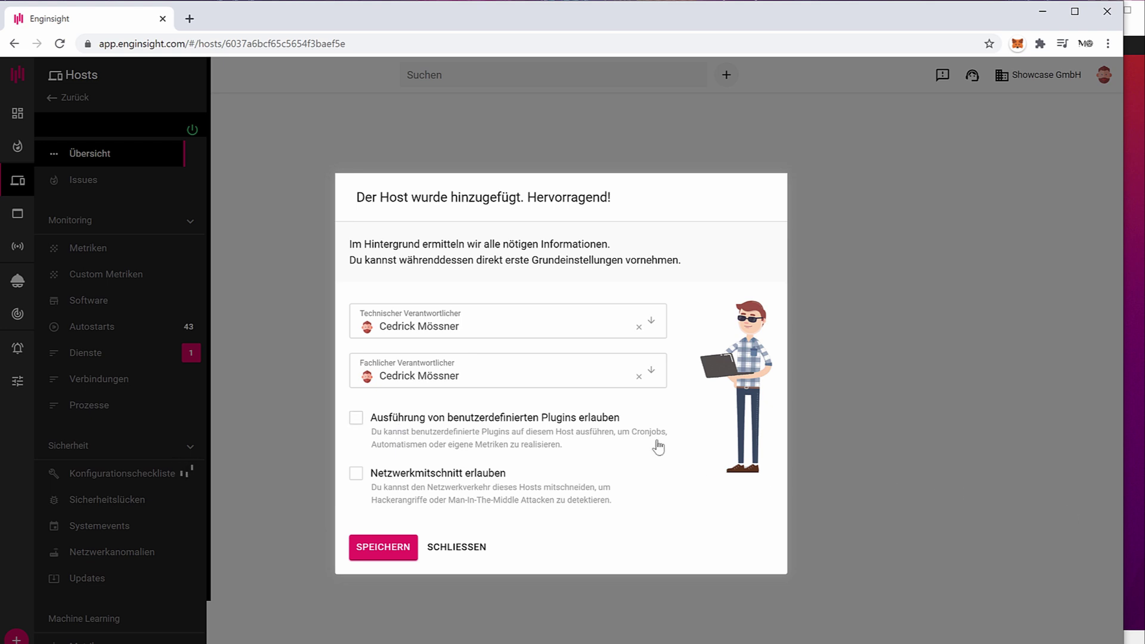
- Allow custom plugin execution and network recording on the host, and save the basic settings
click(356, 419)
click(356, 474)
click(376, 546)
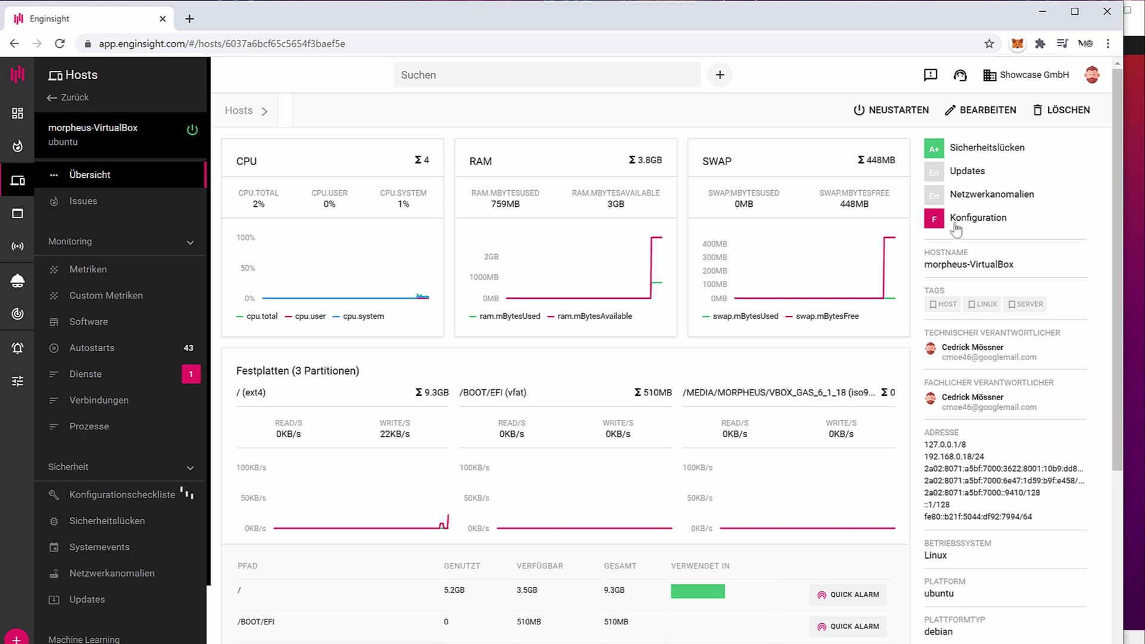
- Reopen the Ubuntu host from the host list and examine the partitions in its Festplatten section
click(75, 97)
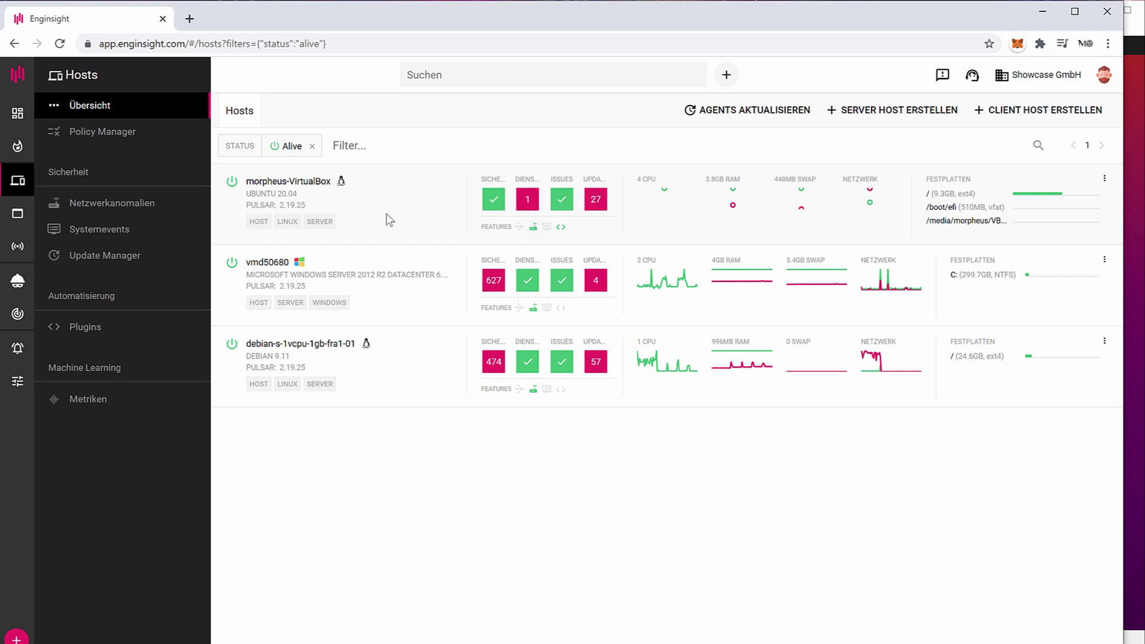
click(334, 193)
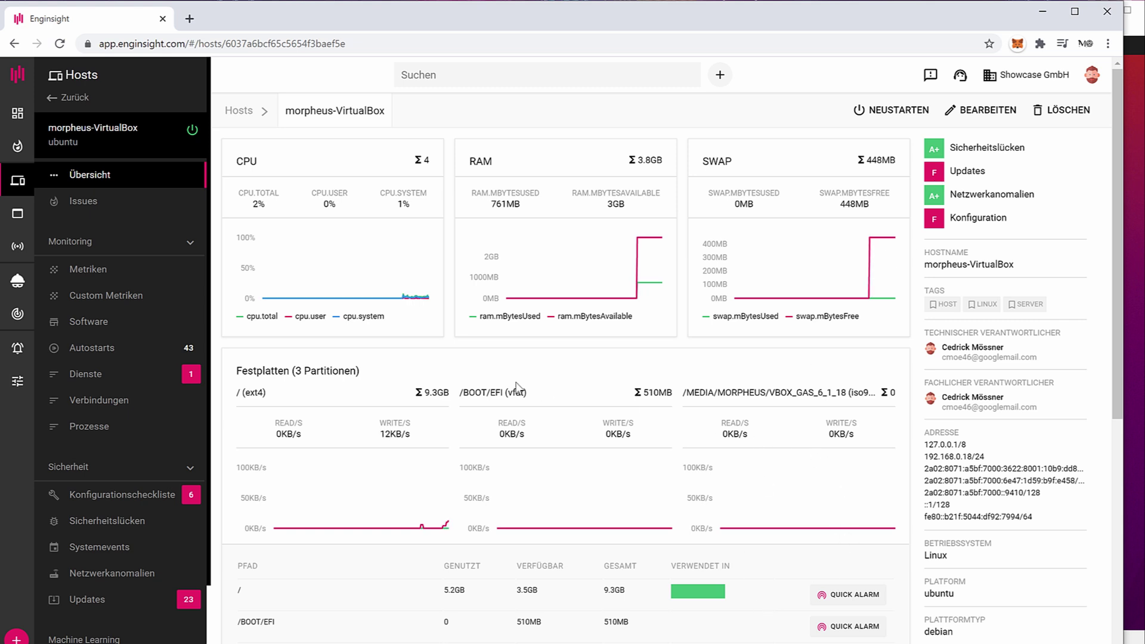
drag(237, 371, 379, 378)
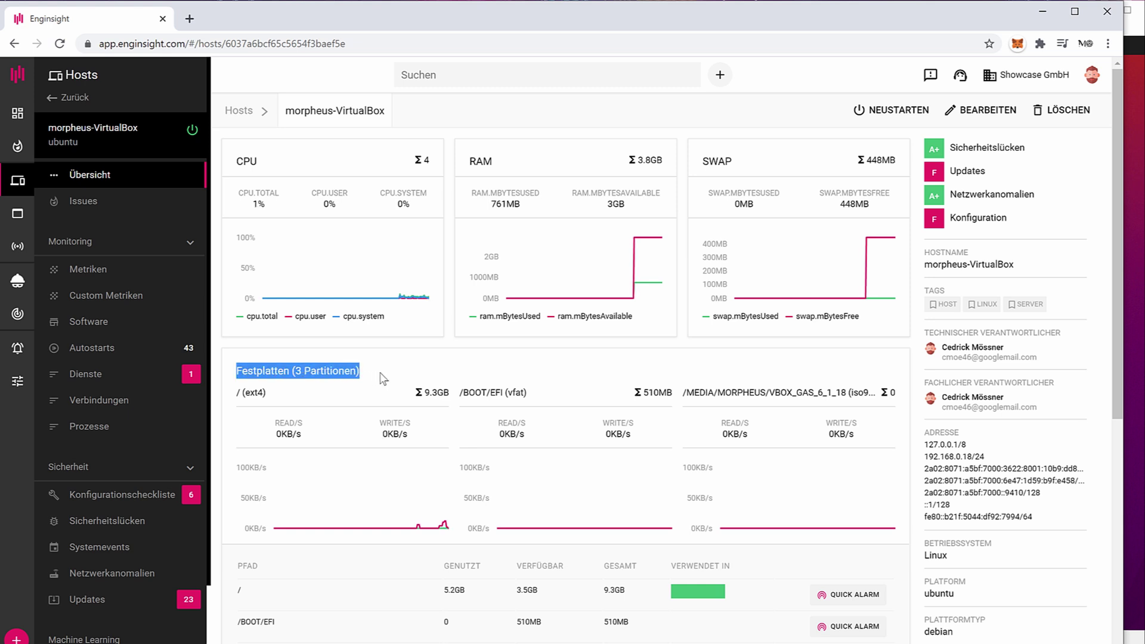
scroll(382, 376, down, 1)
drag(279, 333, 541, 327)
click(247, 323)
click(453, 327)
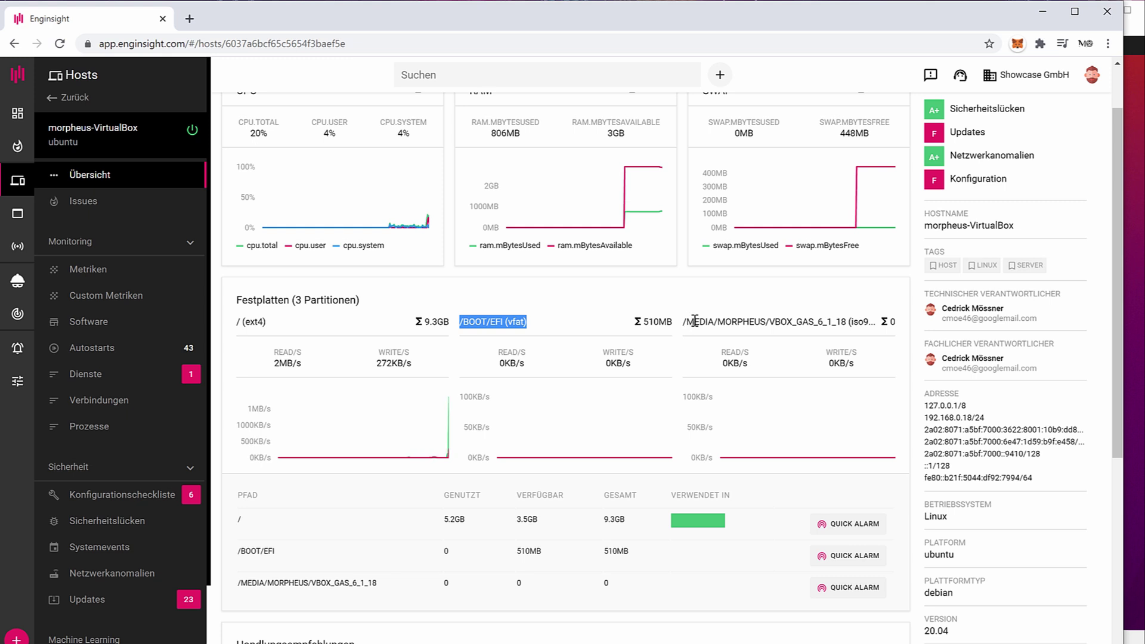
drag(682, 325, 803, 325)
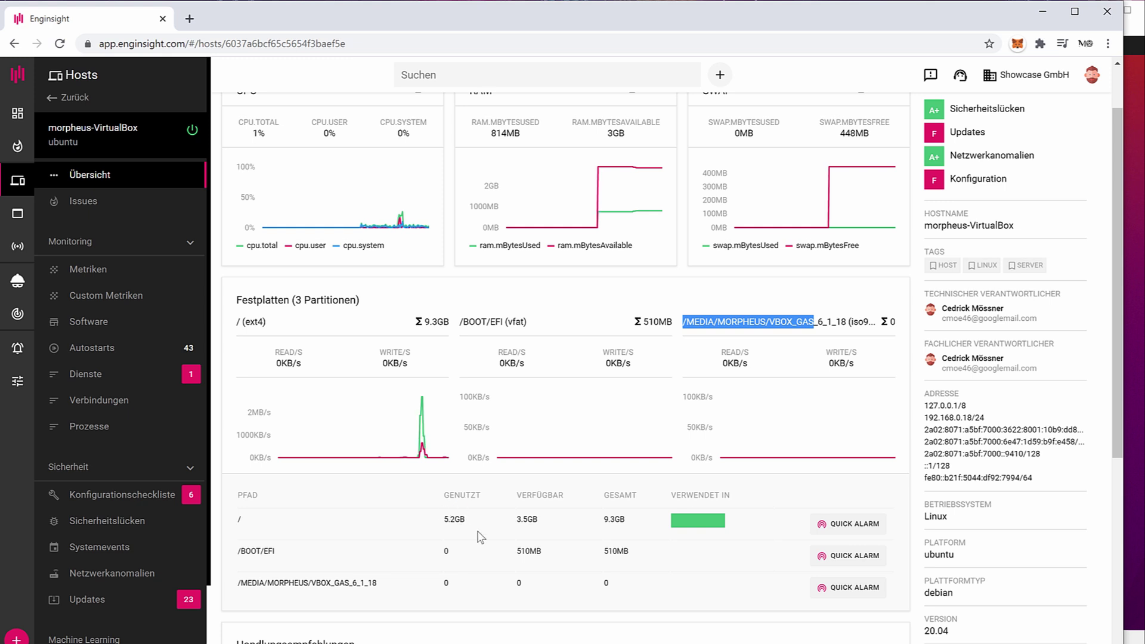
- Review the Handlungsempfehlungen section of the host overview, including the entry on general software updates
scroll(477, 537, down, 2)
scroll(477, 387, down, 1)
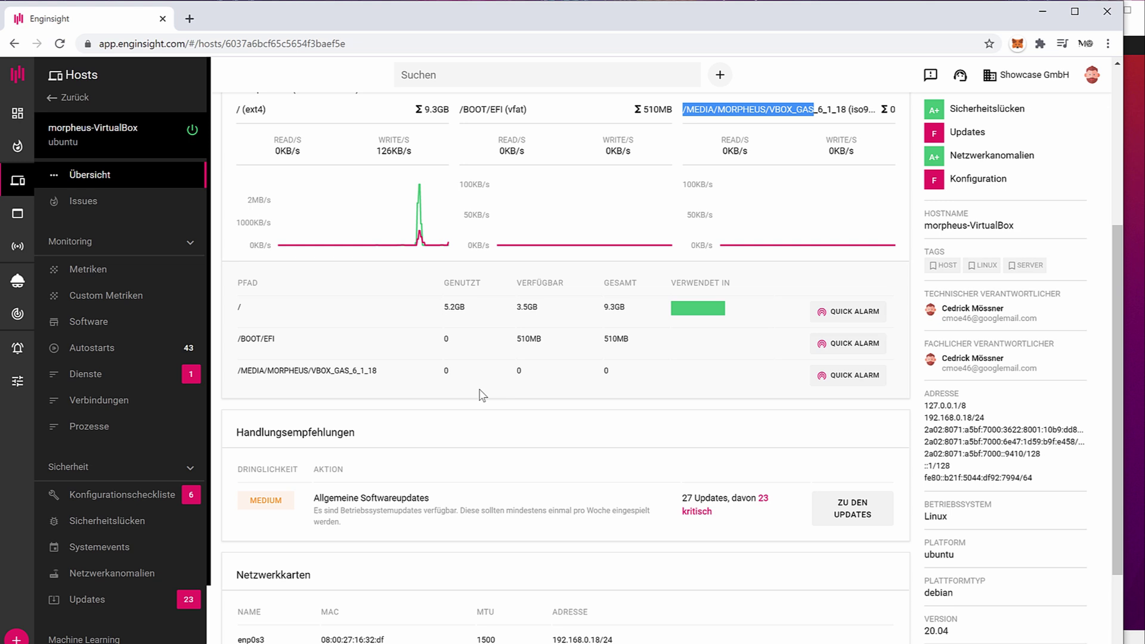
scroll(484, 395, down, 1)
drag(264, 361, 457, 369)
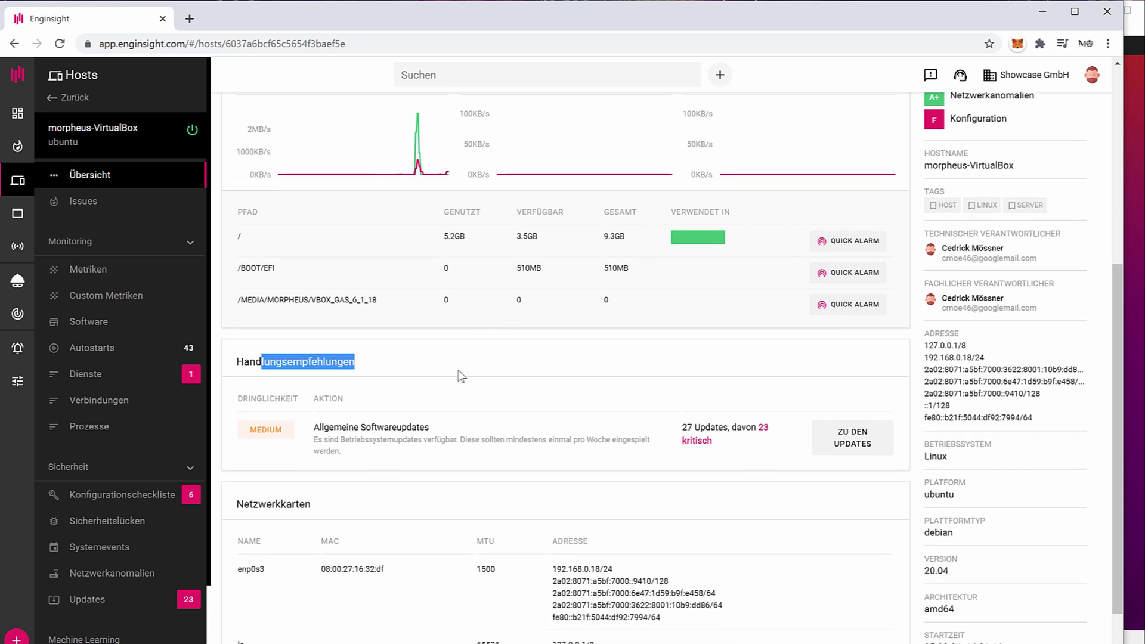
click(323, 366)
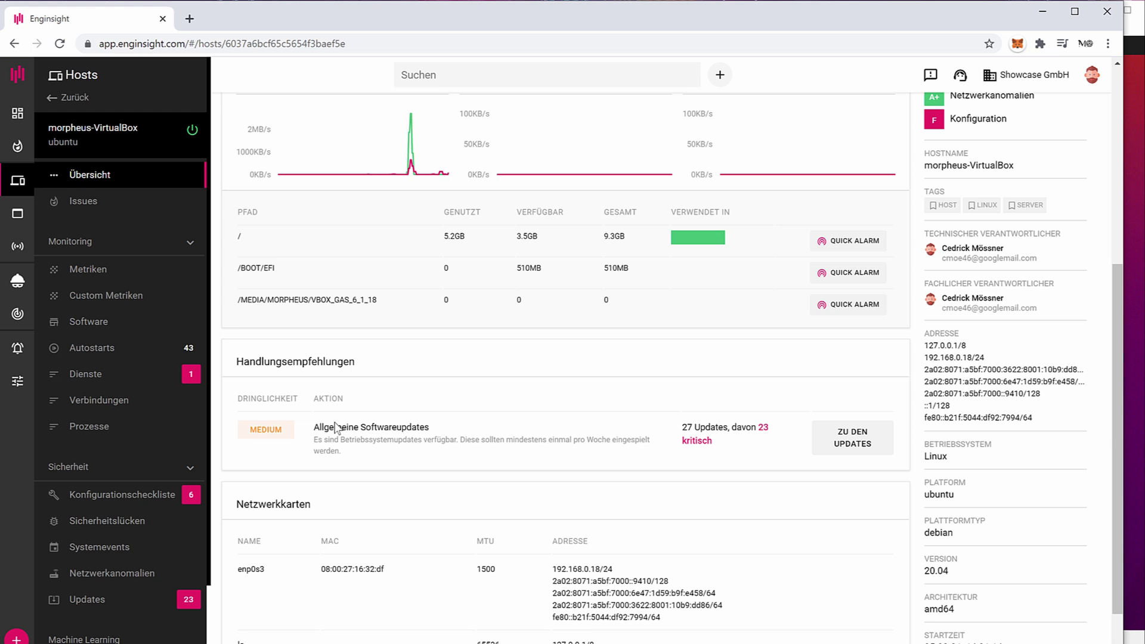
drag(333, 427, 418, 428)
click(429, 429)
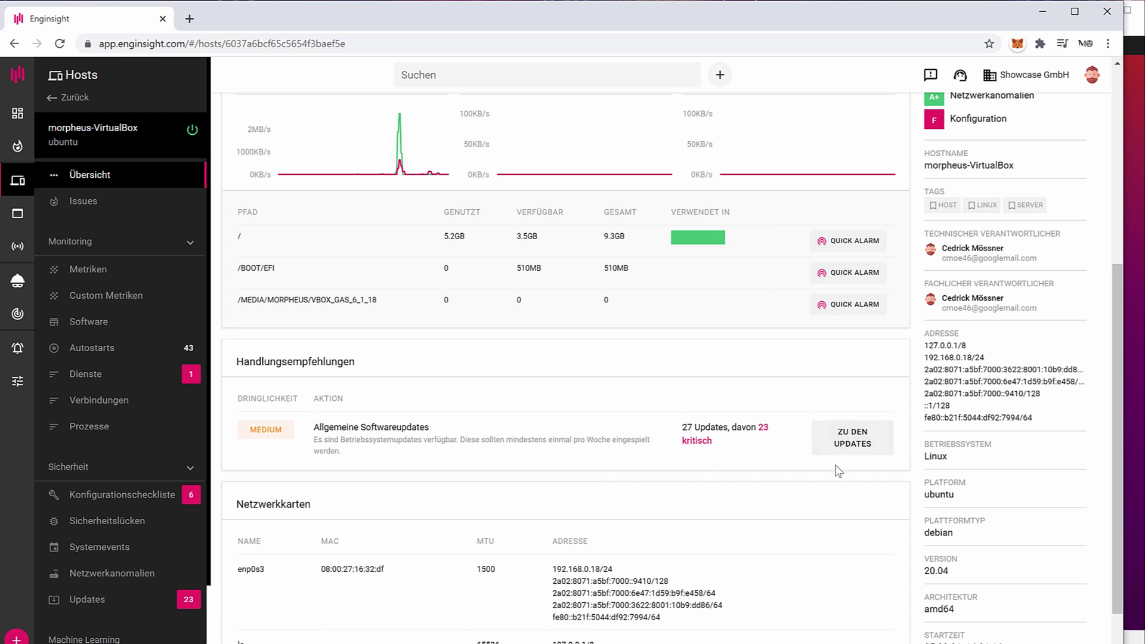
- Examine the Netzwerkkarten section, including the enp0s3 interface and its IPv4 and IPv6 addresses
scroll(746, 486, down, 1)
scroll(745, 486, down, 1)
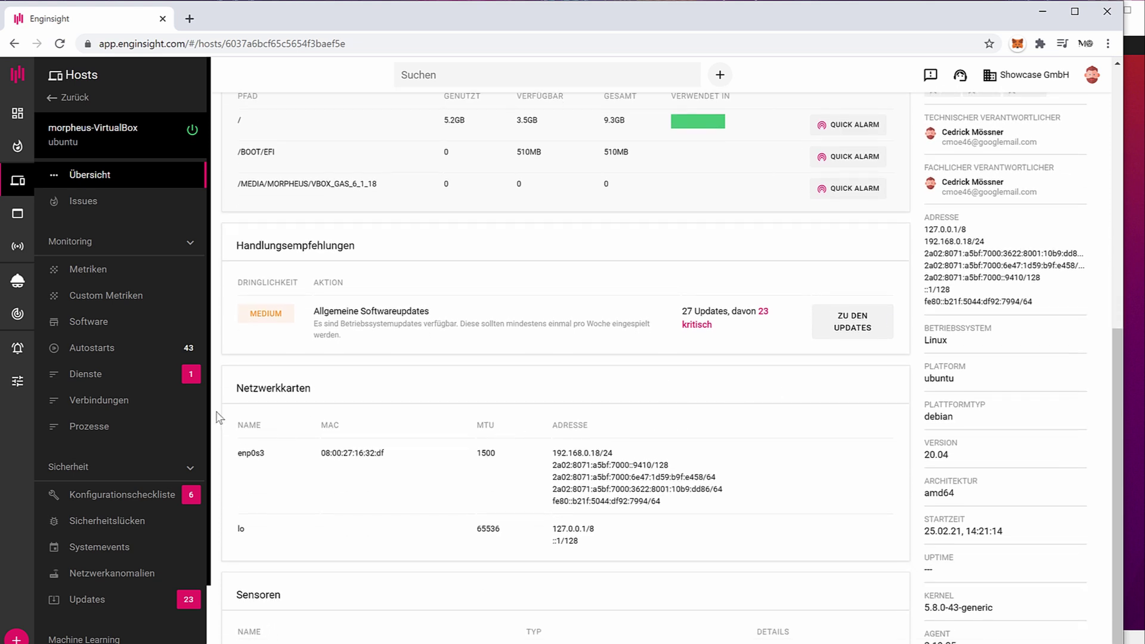
drag(238, 388, 322, 391)
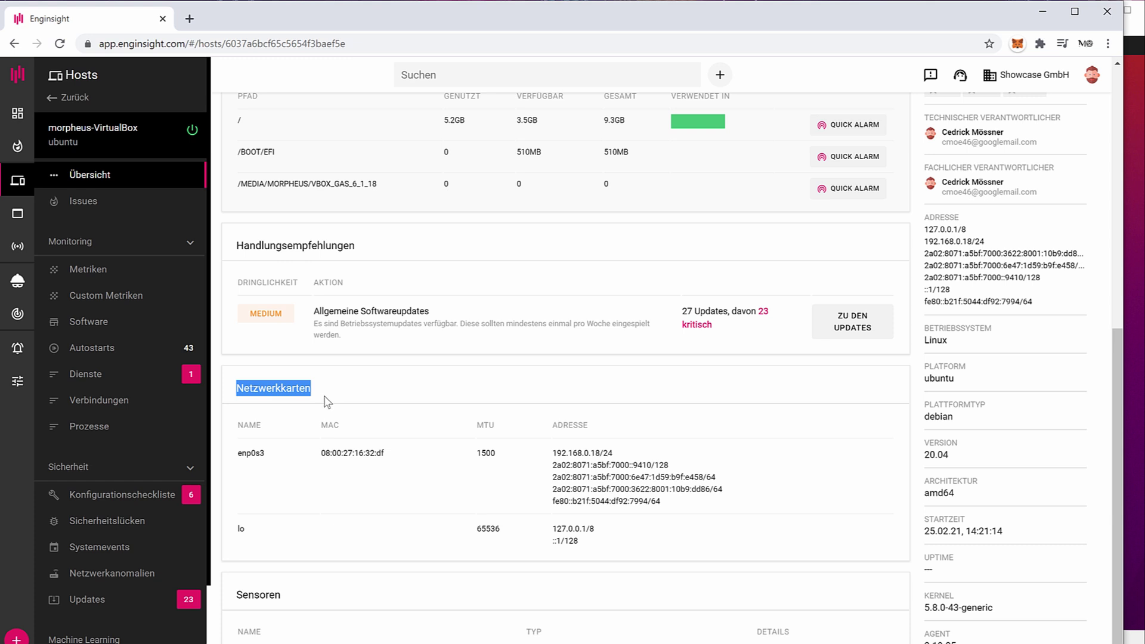
drag(238, 453, 289, 452)
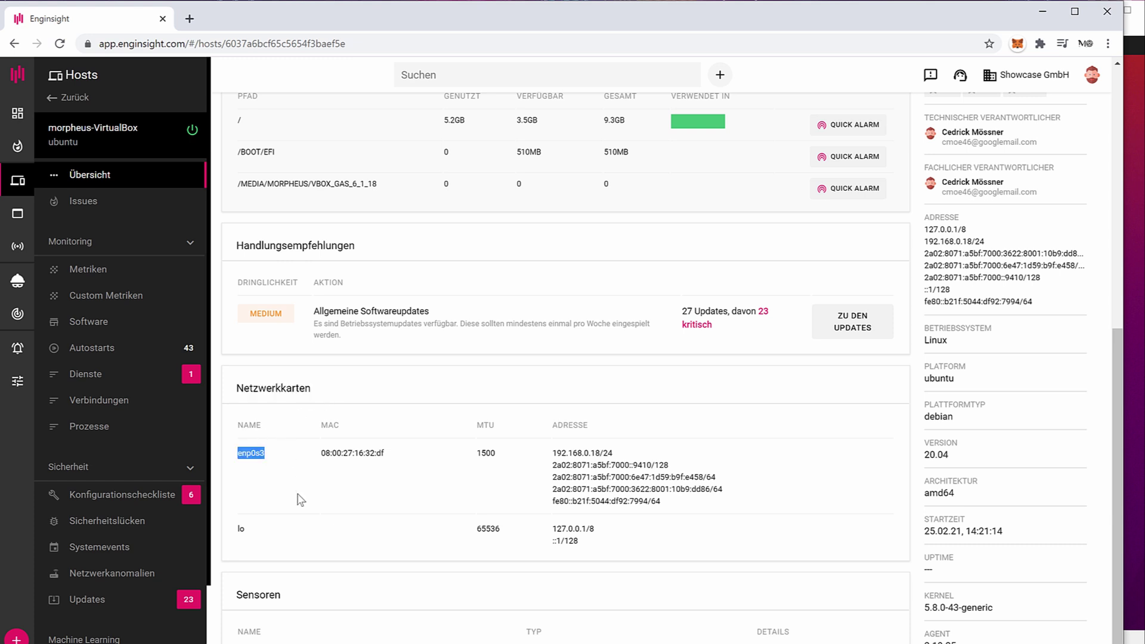
click(258, 456)
drag(552, 453, 635, 461)
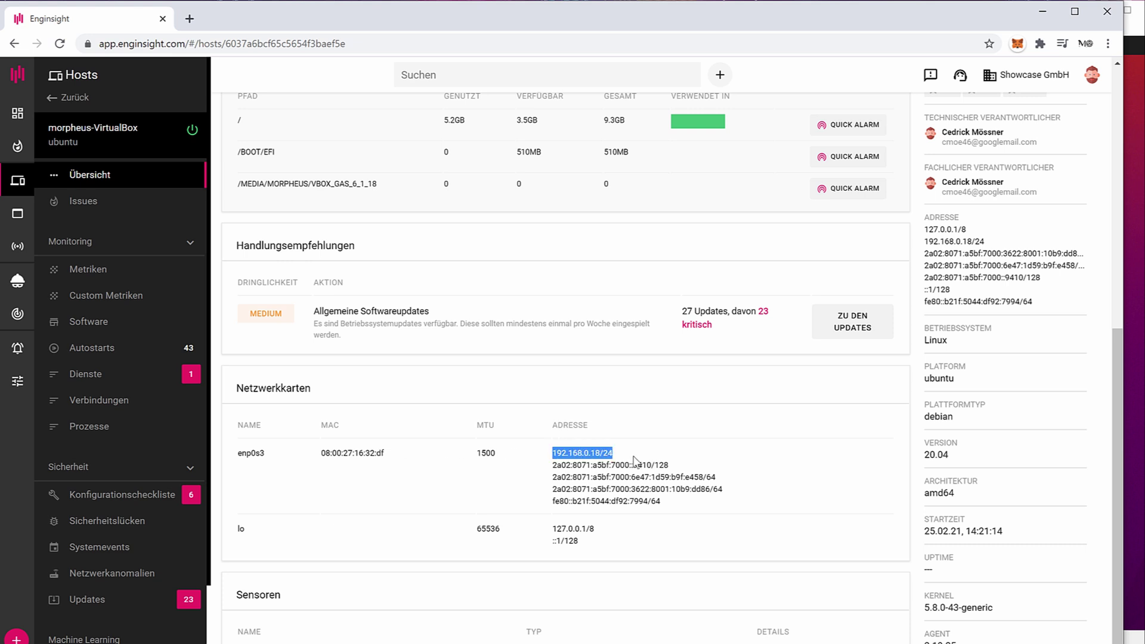
drag(555, 469, 745, 480)
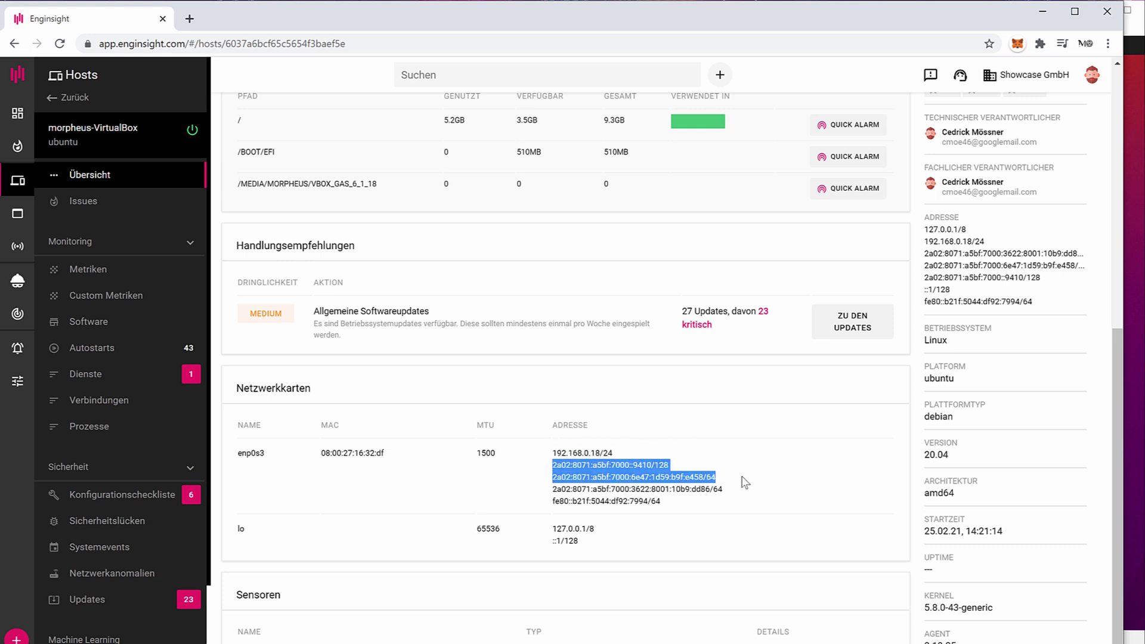
click(711, 512)
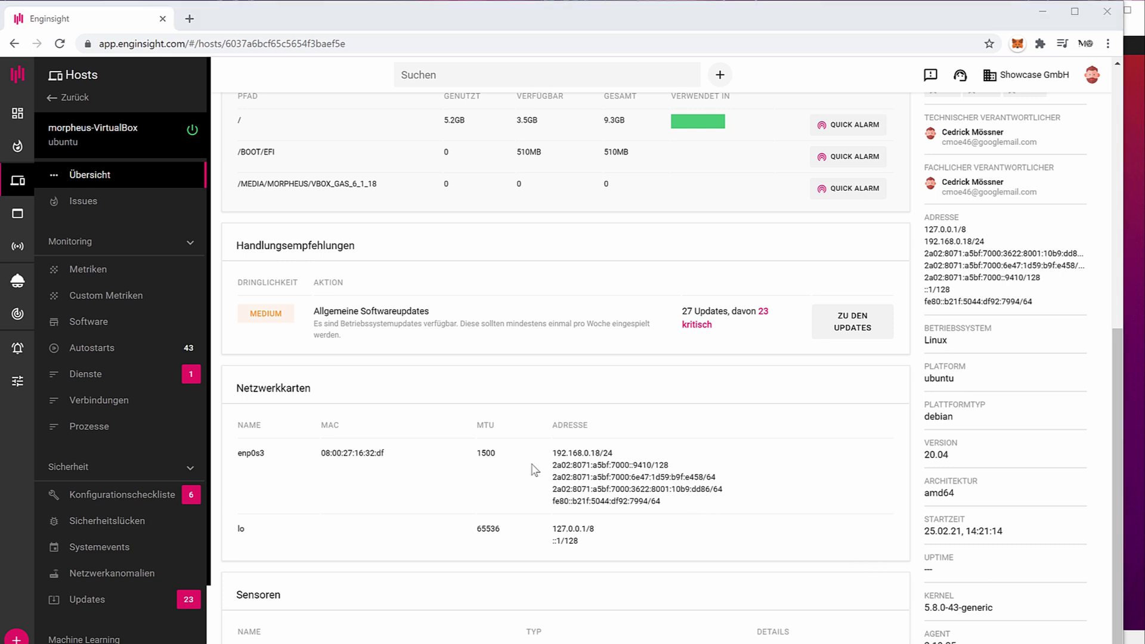
drag(572, 480, 737, 482)
click(733, 486)
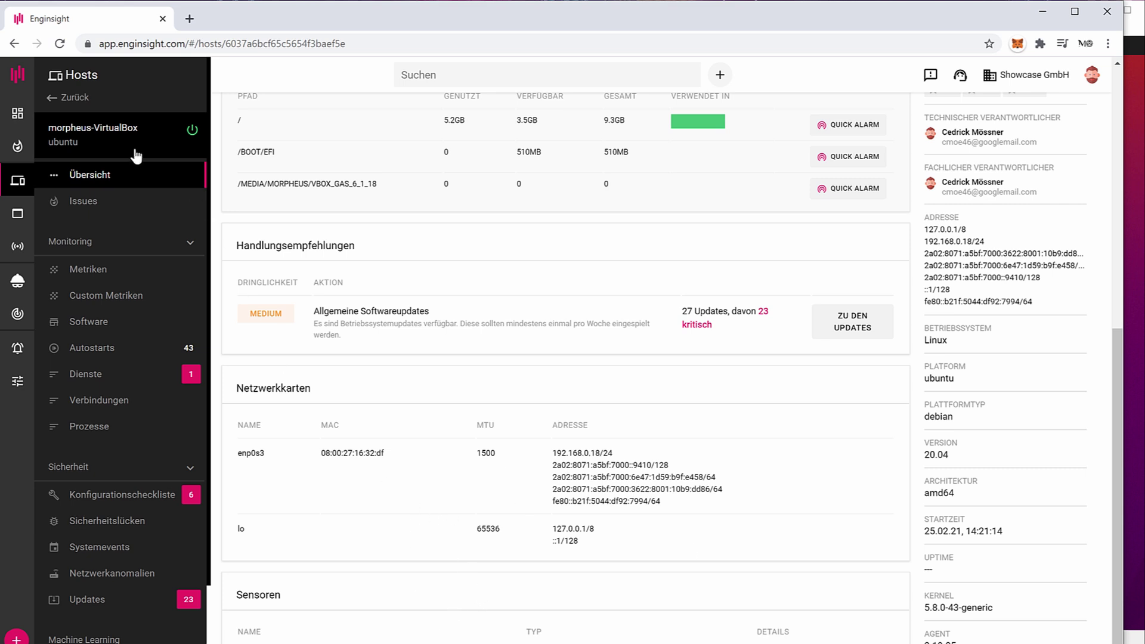
scroll(144, 202, down, 1)
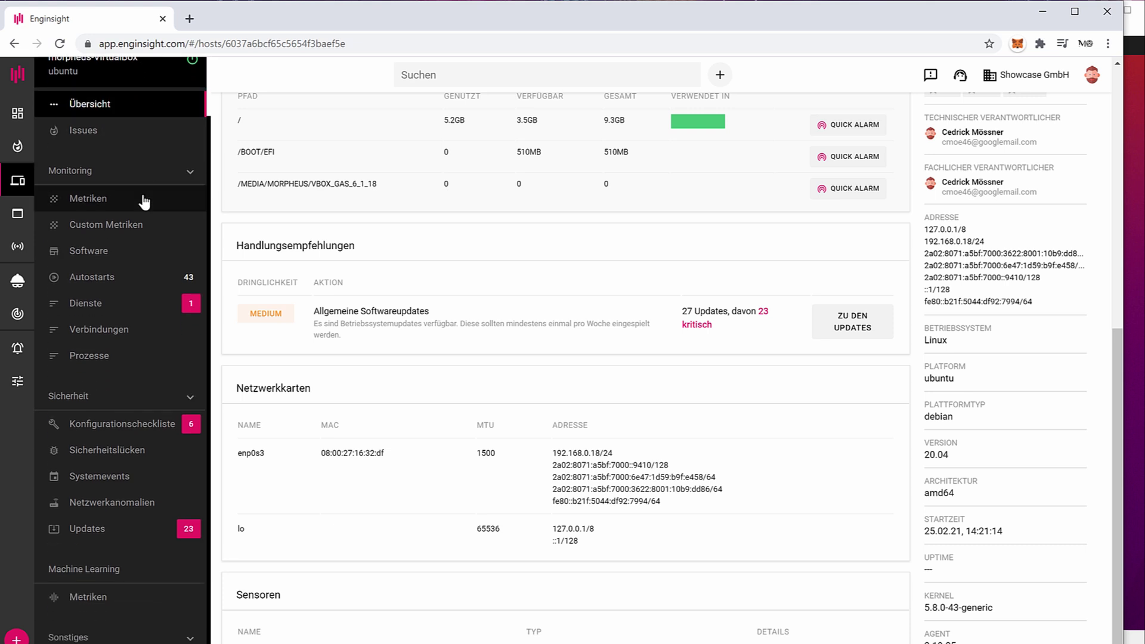
scroll(144, 205, down, 1)
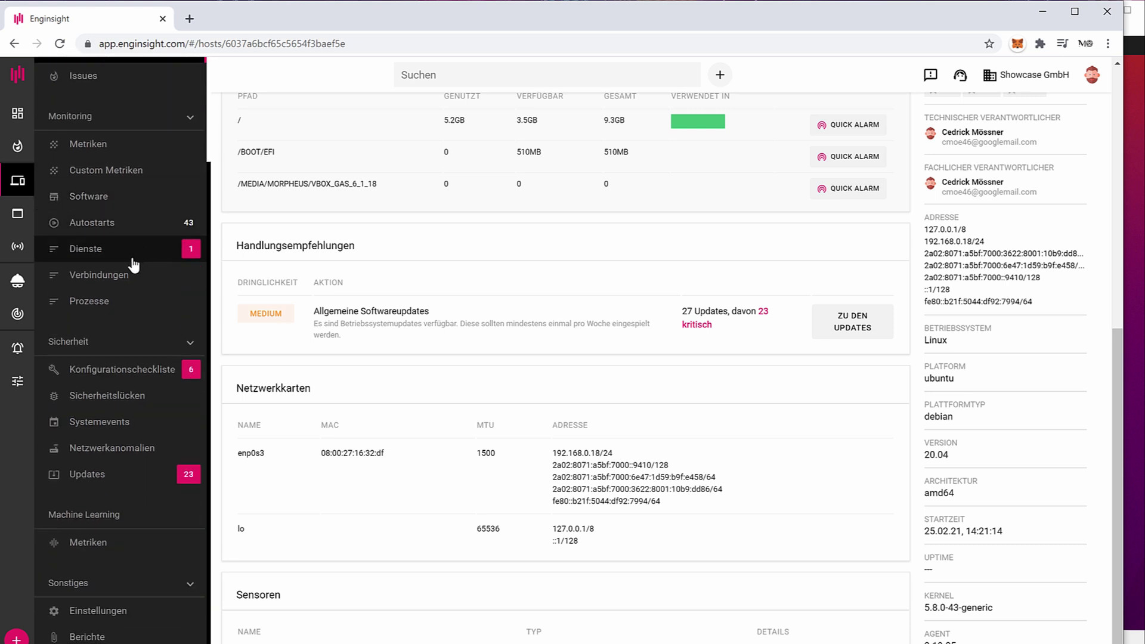
scroll(128, 275, up, 2)
scroll(119, 388, down, 1)
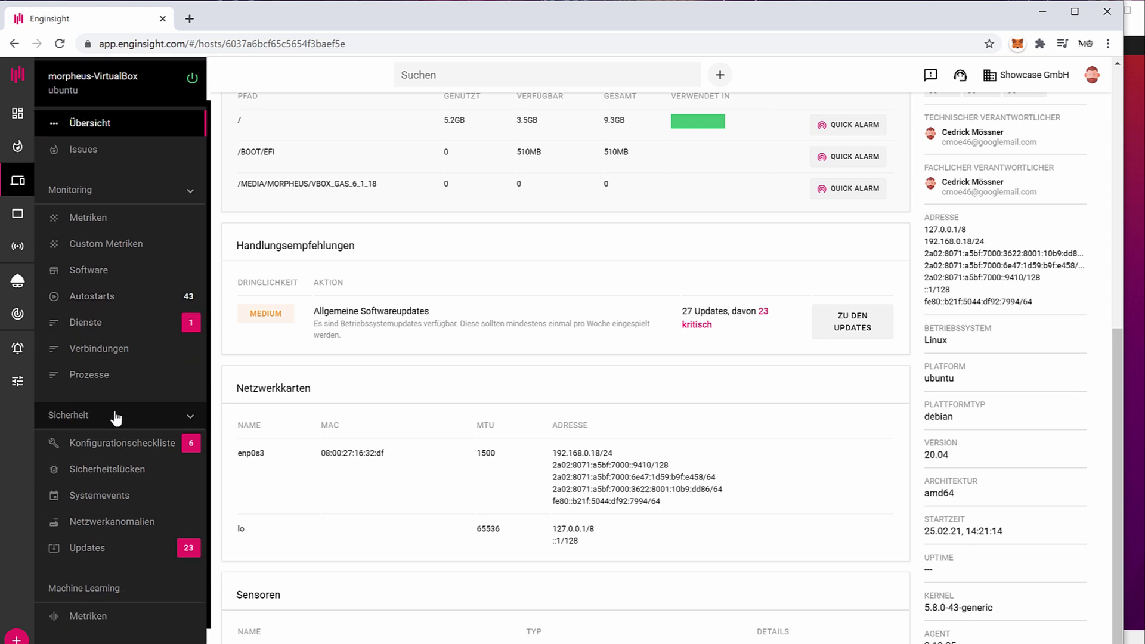
- Open the host's Metriken page and examine the charts for CPU, RAM, swap, network and disk partitions
scroll(116, 418, down, 1)
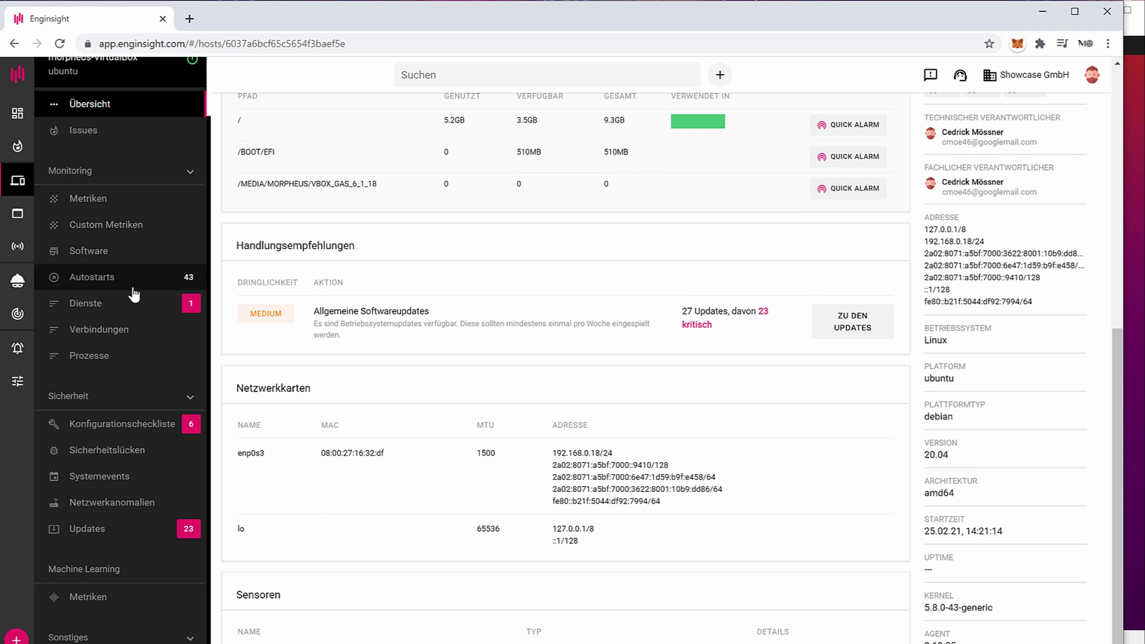
scroll(143, 361, up, 8)
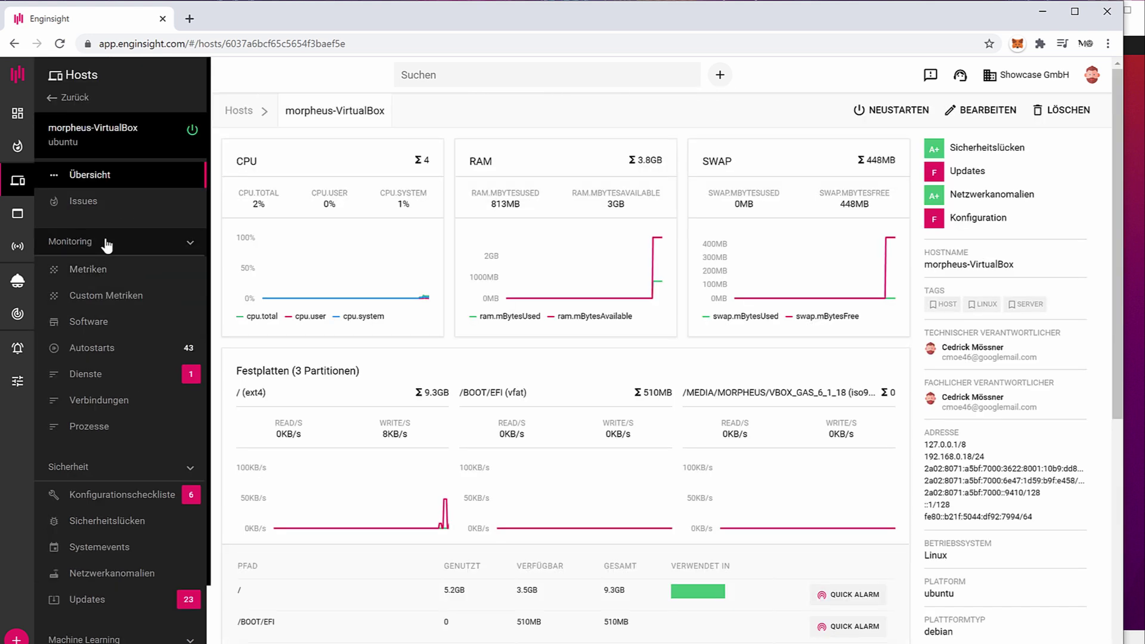
click(110, 273)
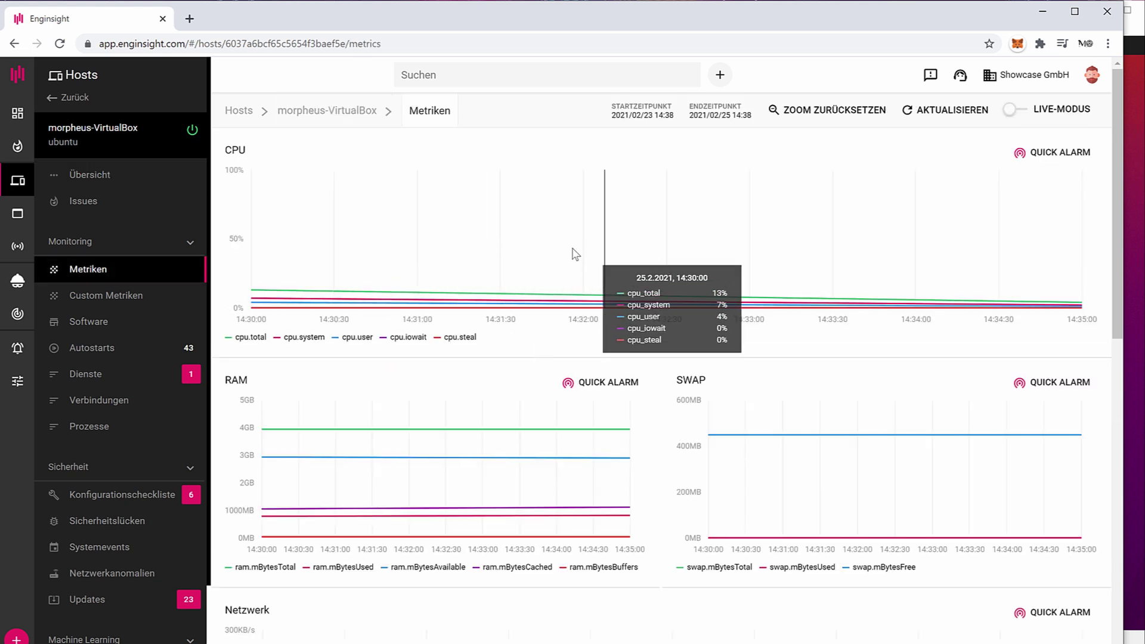
scroll(596, 256, down, 1)
scroll(600, 264, up, 1)
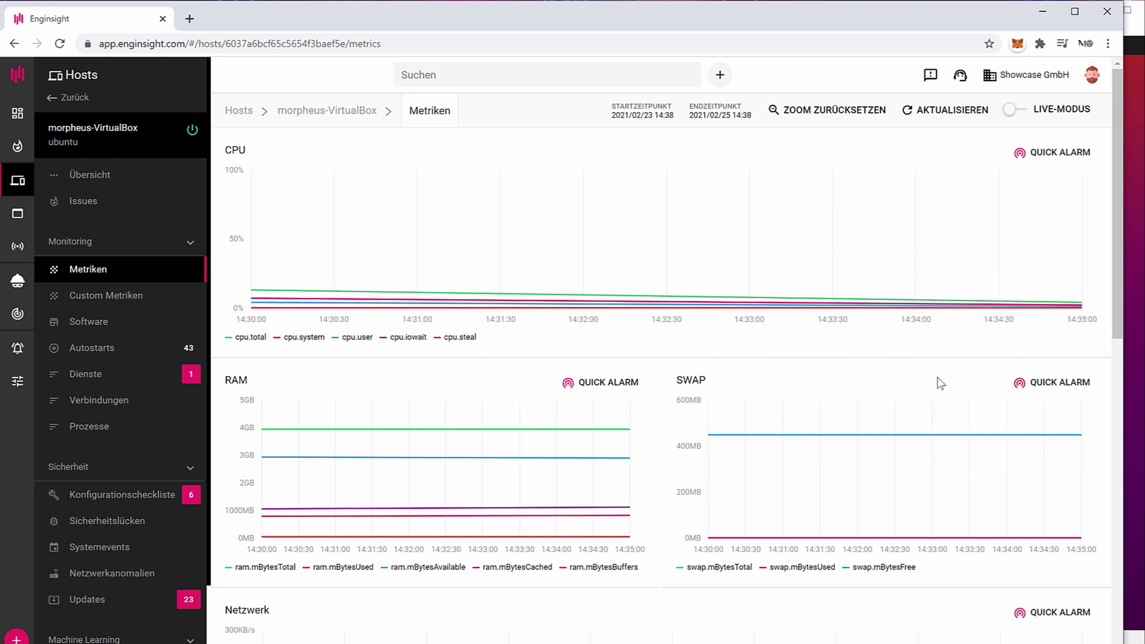
scroll(710, 350, down, 1)
scroll(655, 464, down, 3)
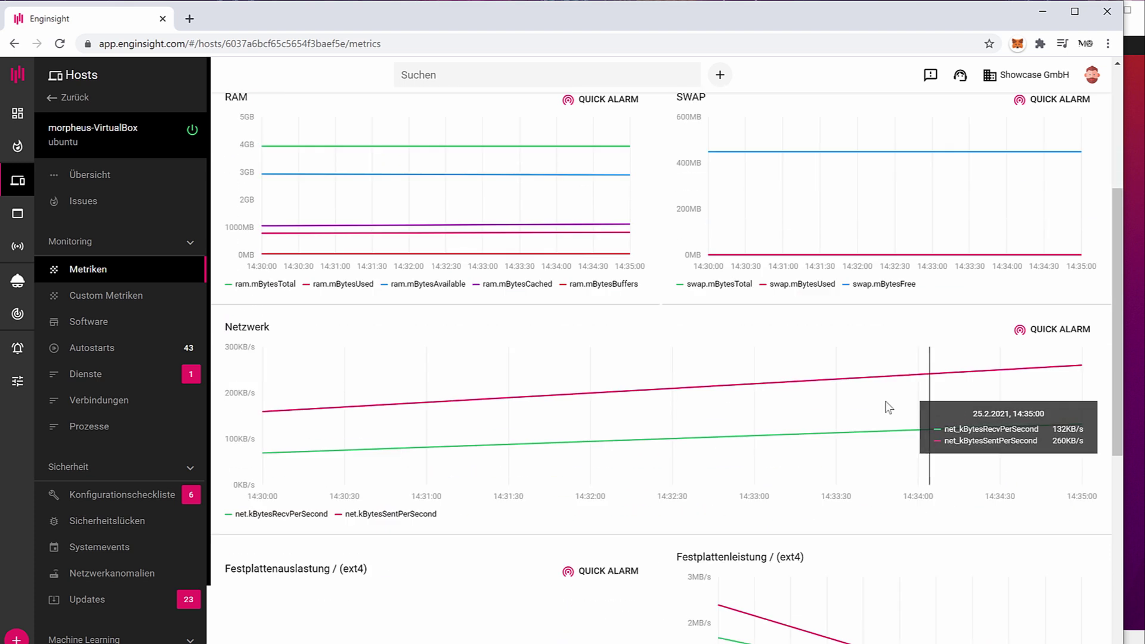
scroll(646, 427, down, 2)
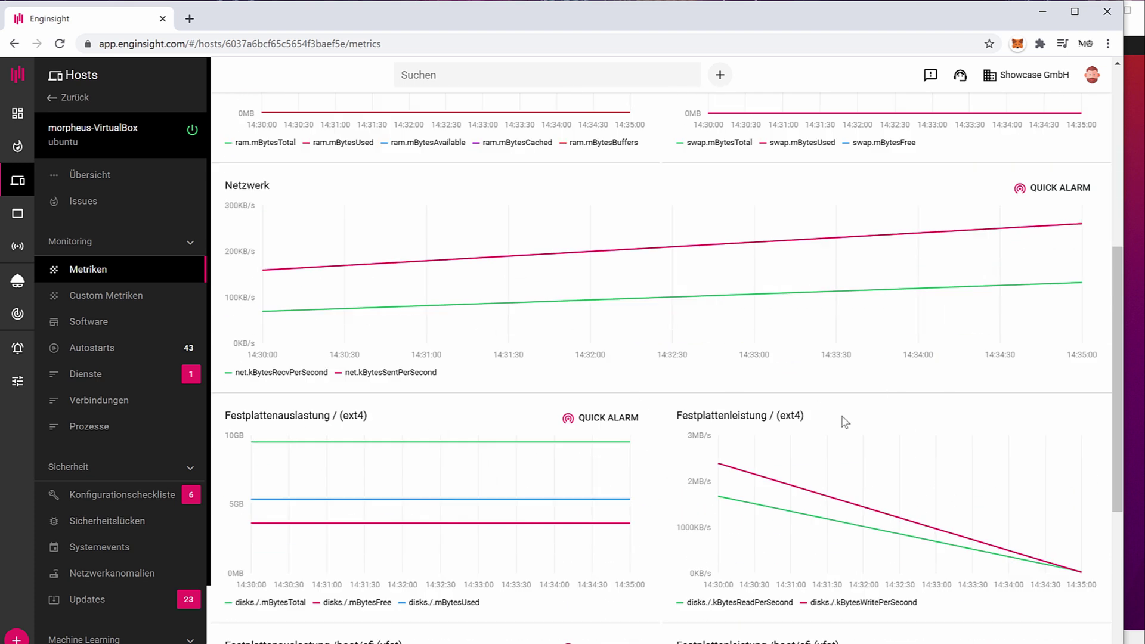
scroll(843, 422, down, 6)
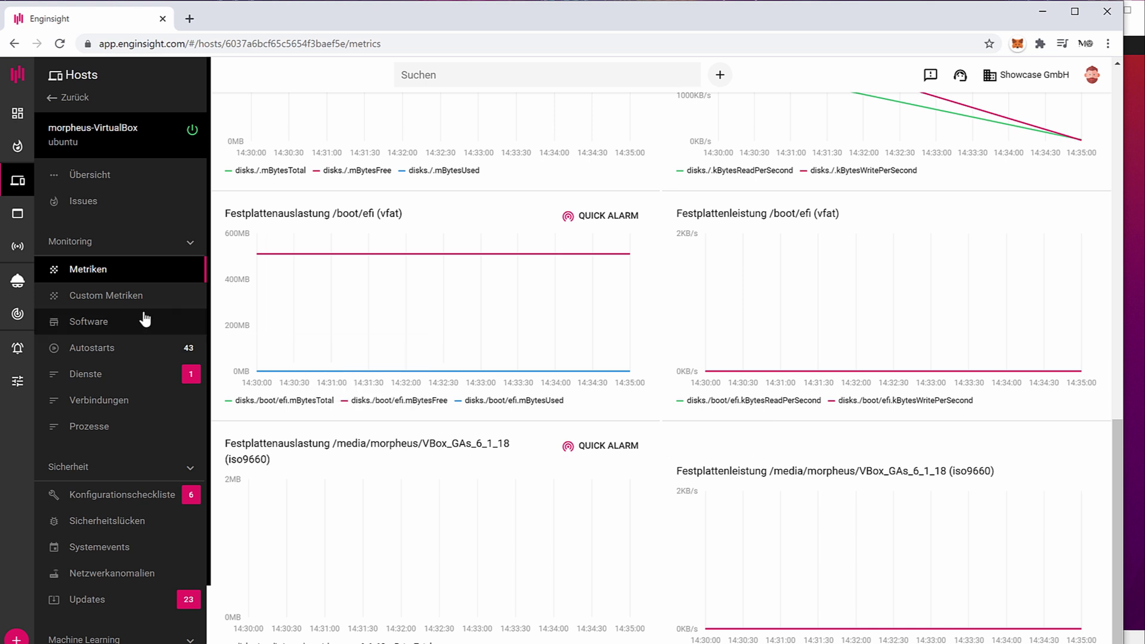
- Read the Custom Metriken explanation, including the examples of SQL database data, backups and software licence metrics
click(83, 298)
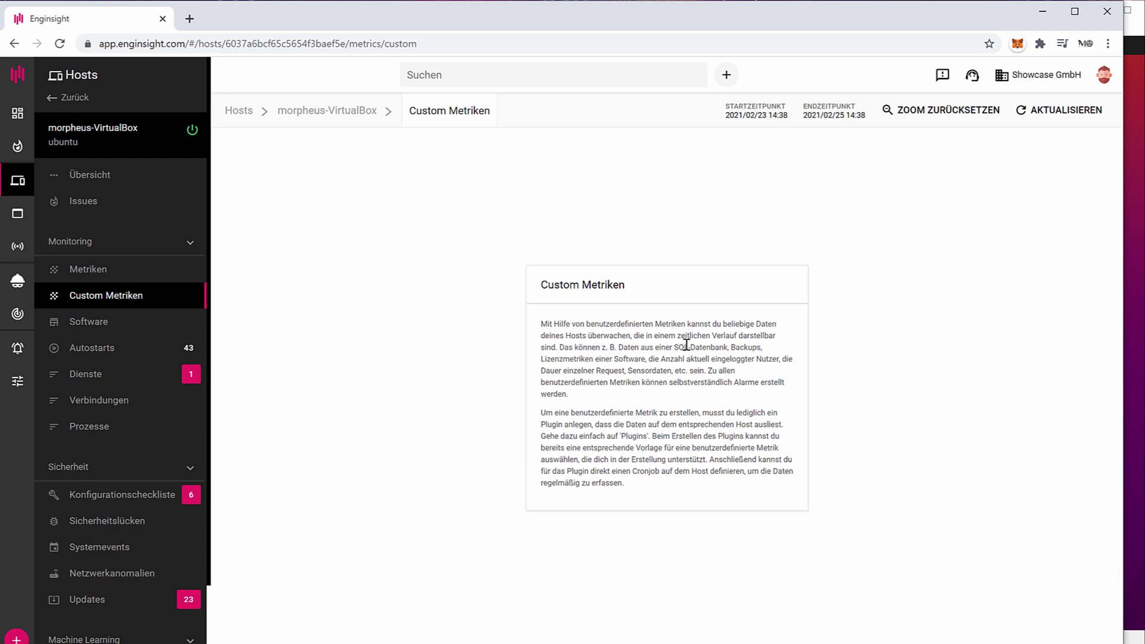
drag(619, 348, 727, 349)
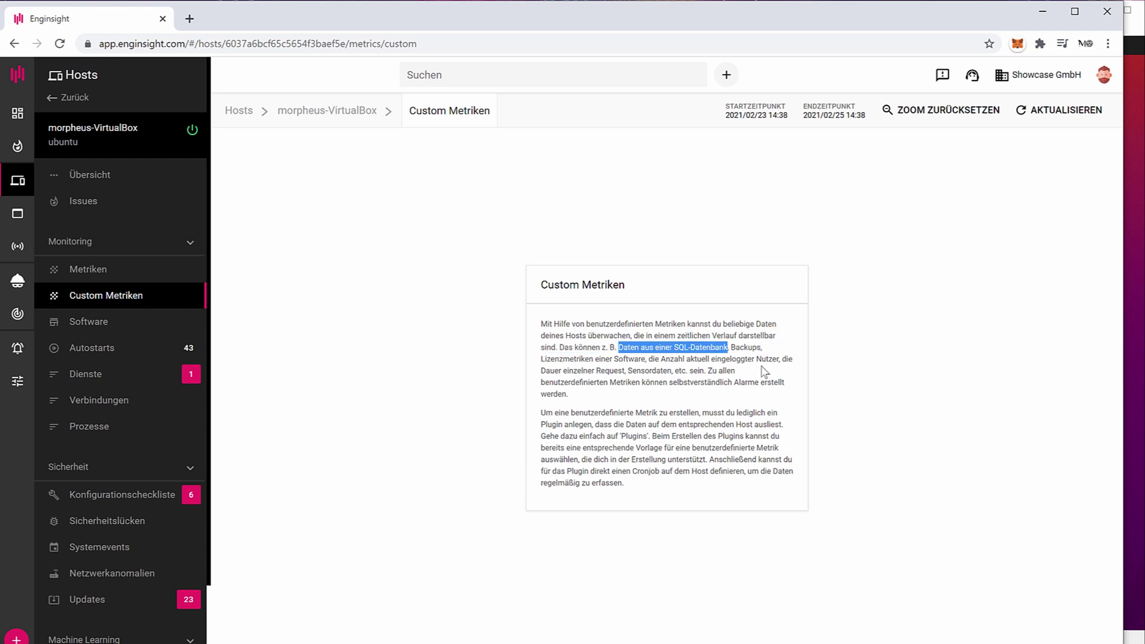
double_click(736, 347)
drag(547, 359, 641, 359)
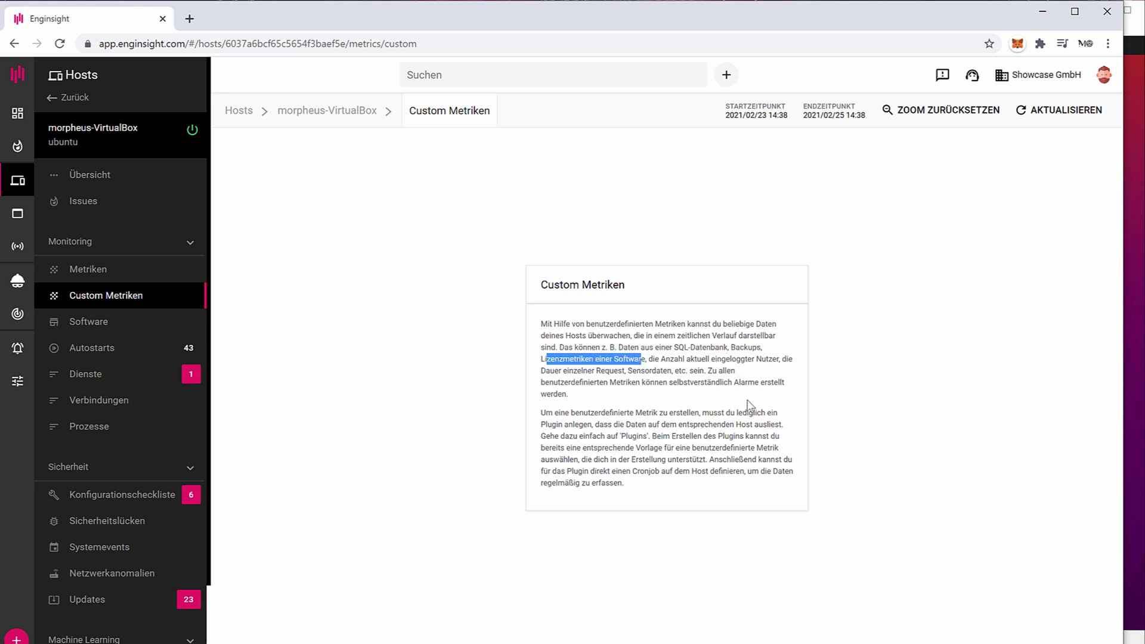
click(736, 385)
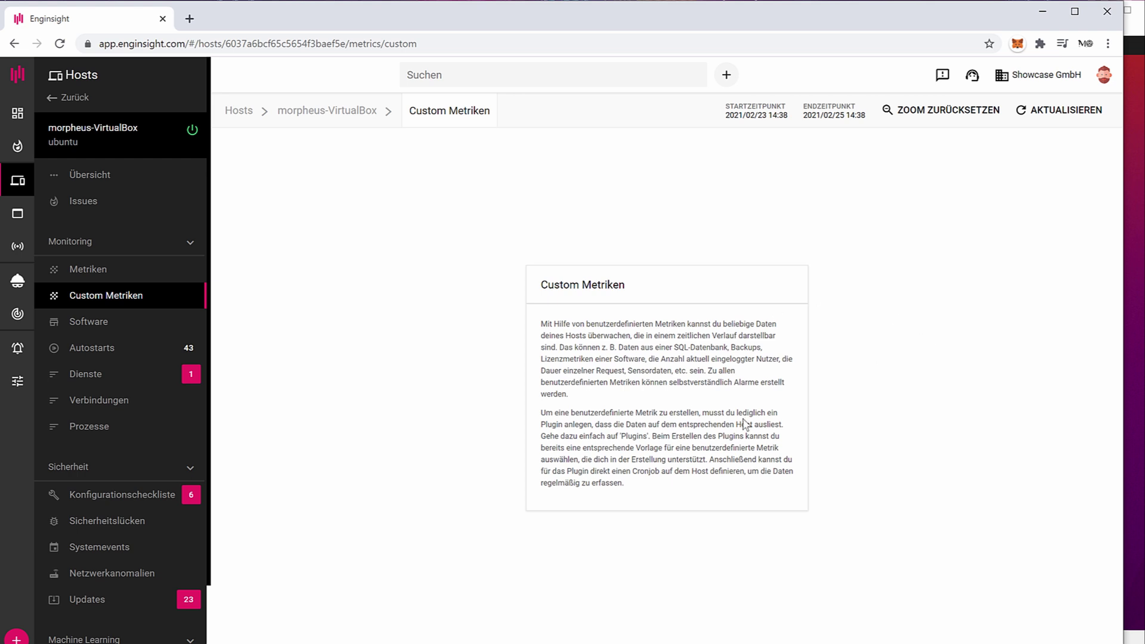
- Review the host's installed Software list, examining package names, descriptions, versions and vendors
click(103, 326)
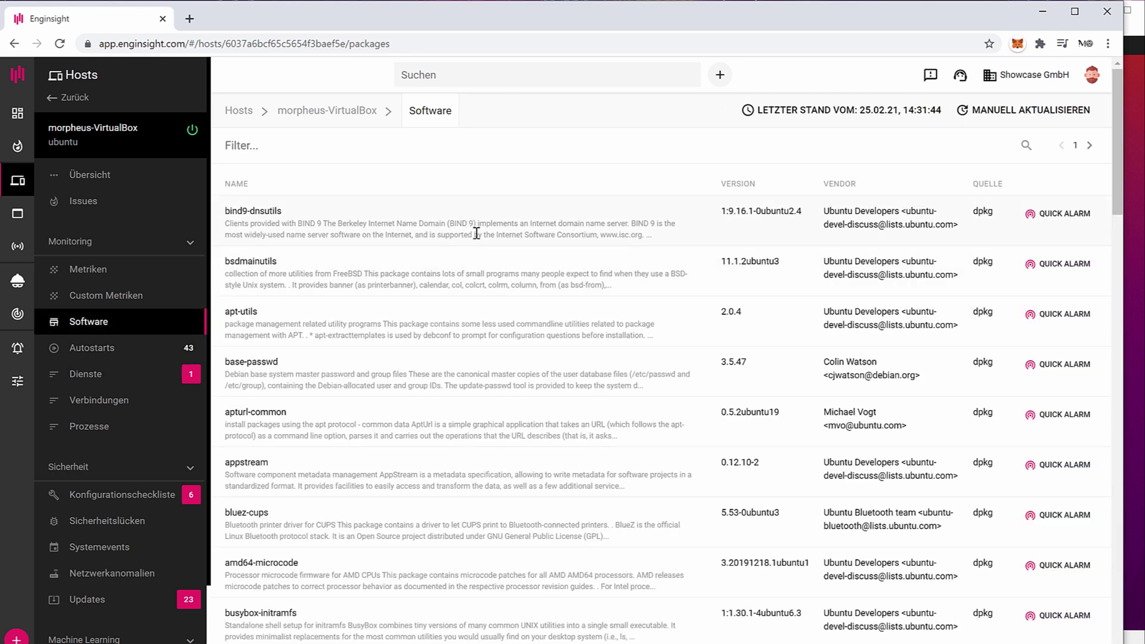
scroll(476, 233, down, 6)
scroll(815, 370, up, 6)
drag(840, 215, 934, 238)
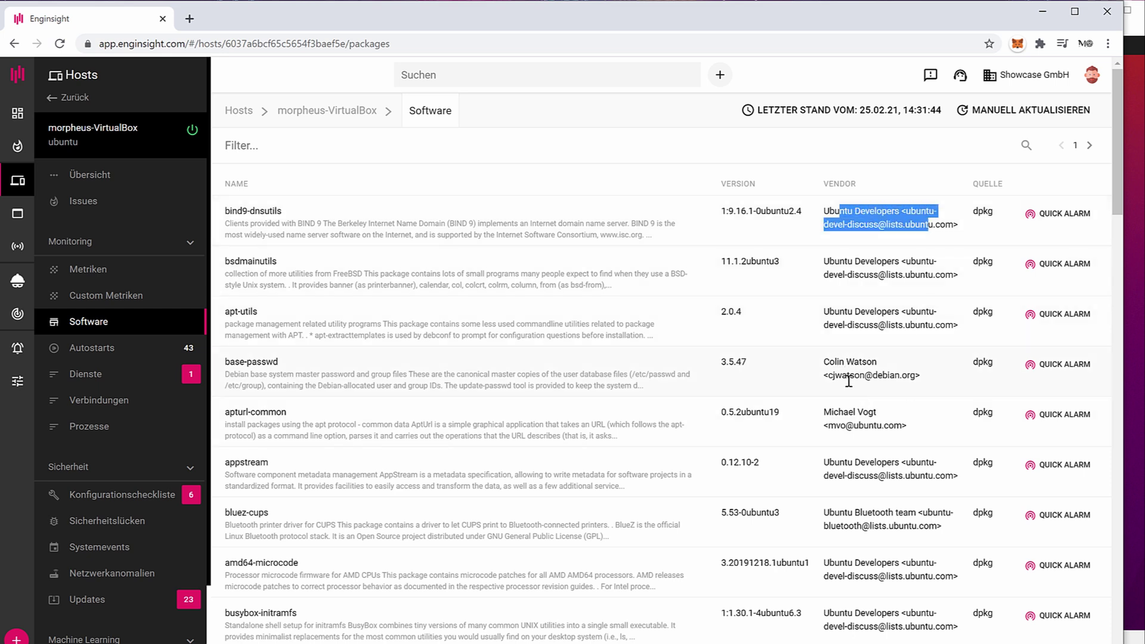
scroll(336, 343, down, 1)
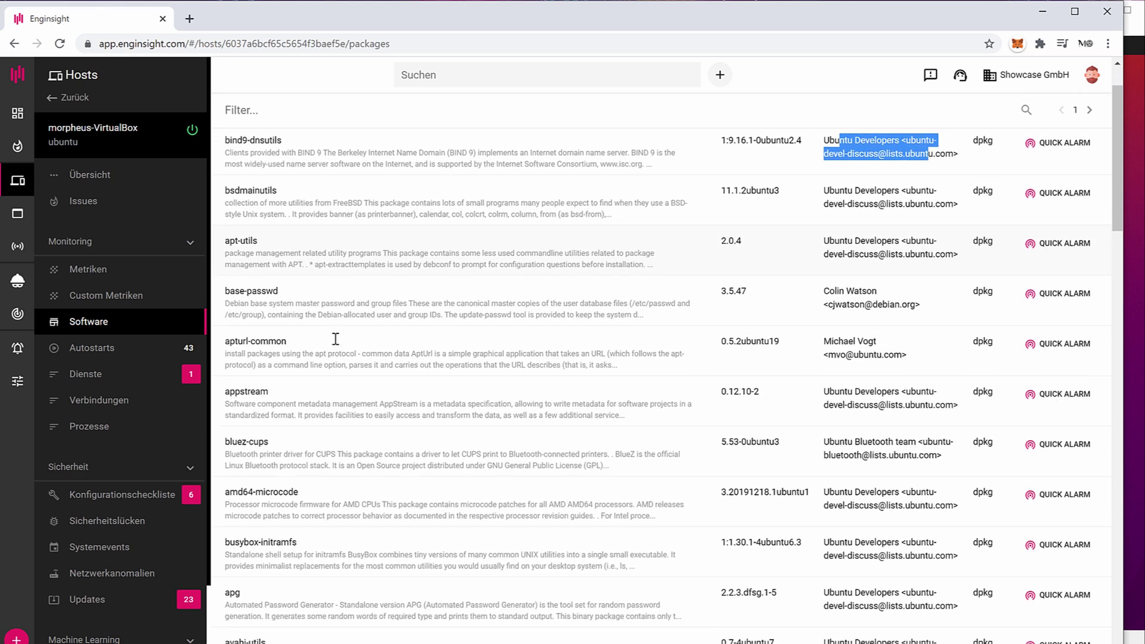
scroll(335, 338, down, 6)
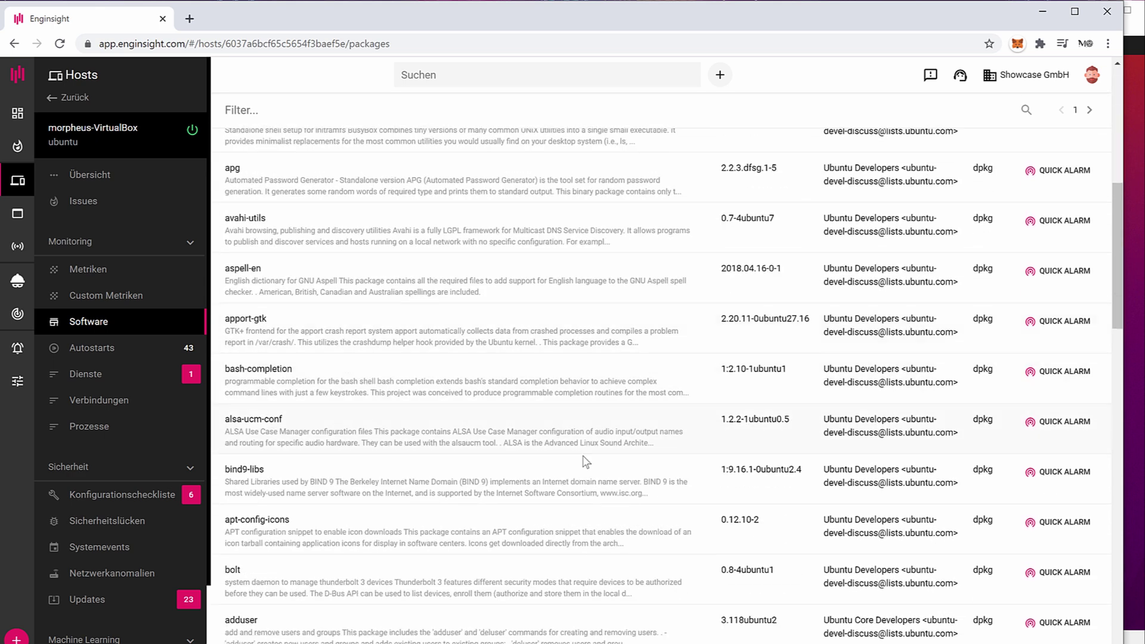
scroll(587, 462, down, 10)
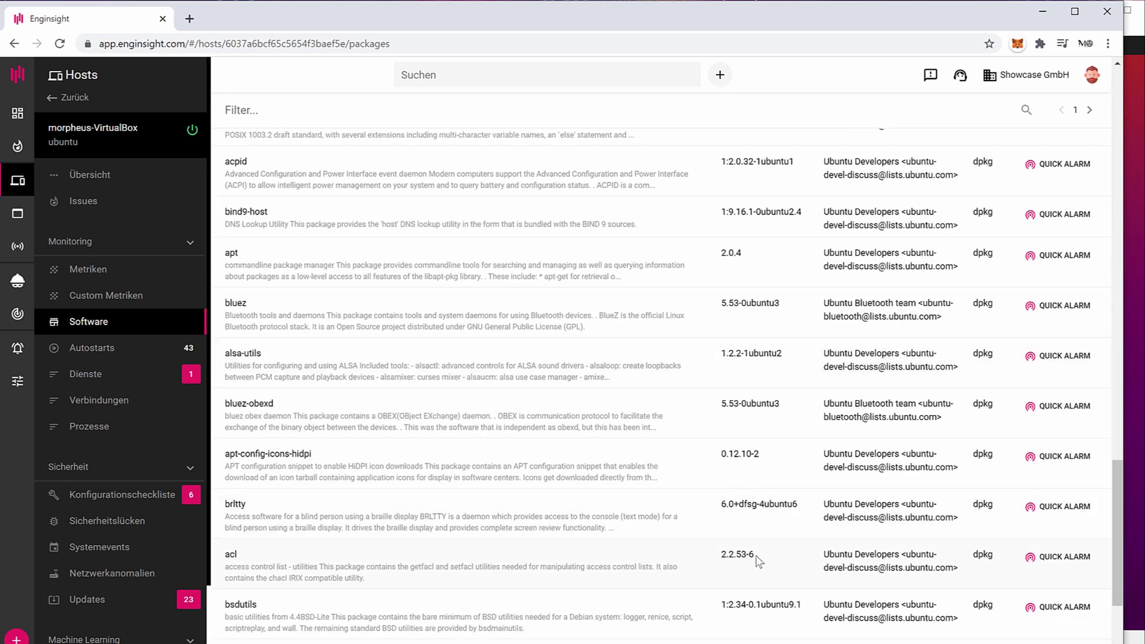
scroll(758, 552, up, 15)
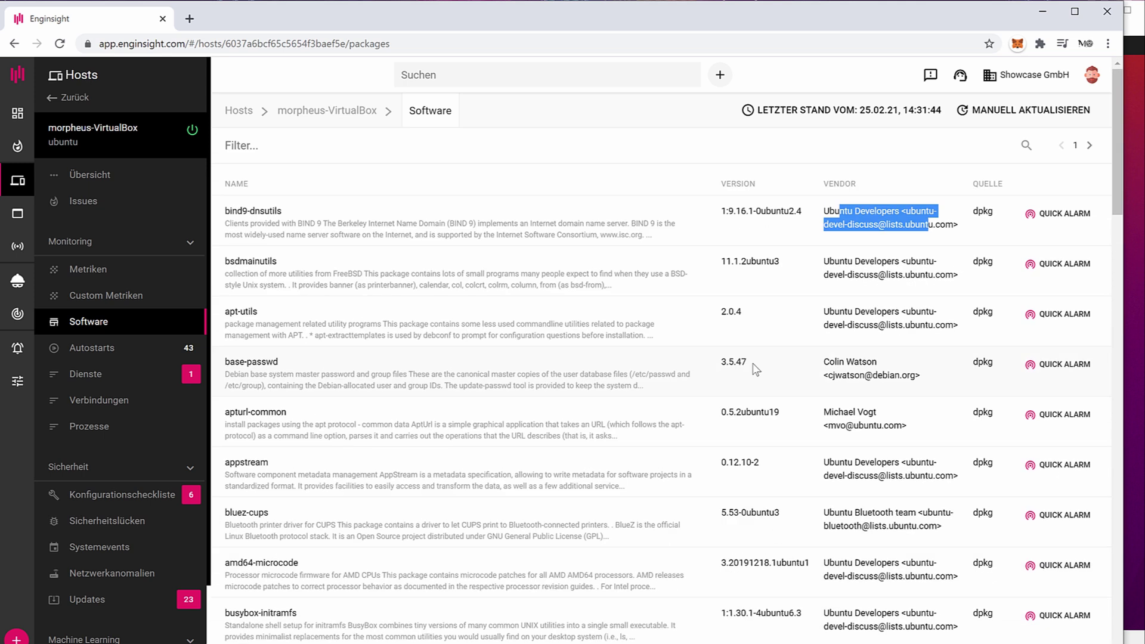
triple_click(737, 310)
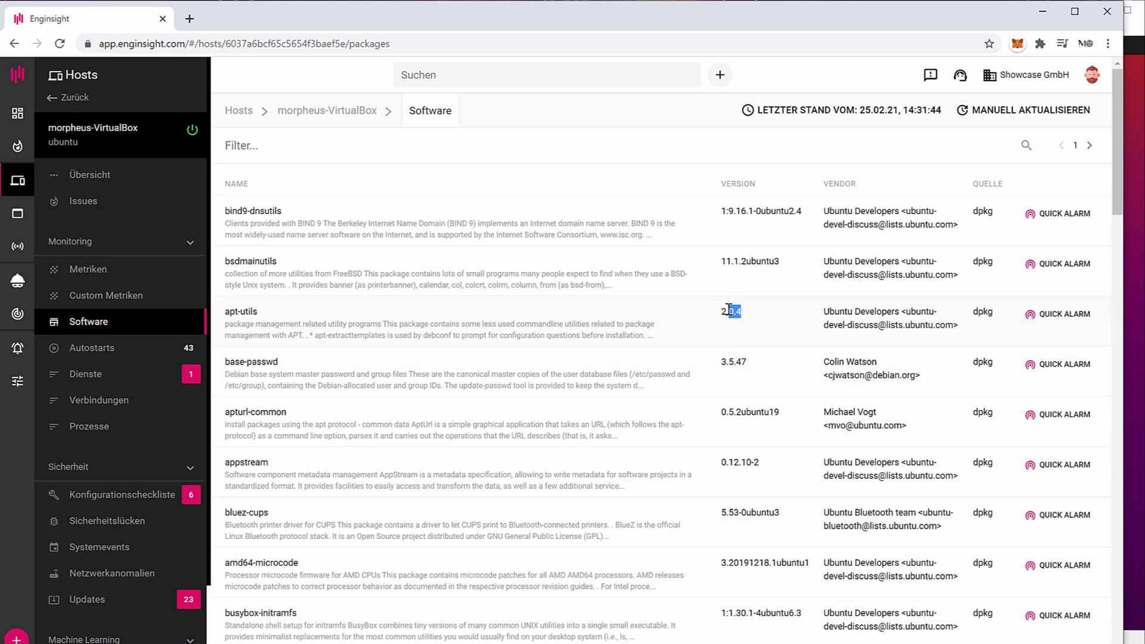
click(740, 315)
- Review the host's Autostarts list, including the GNOME Settings Daemon plugins and the Geoclue Demo agent
click(143, 352)
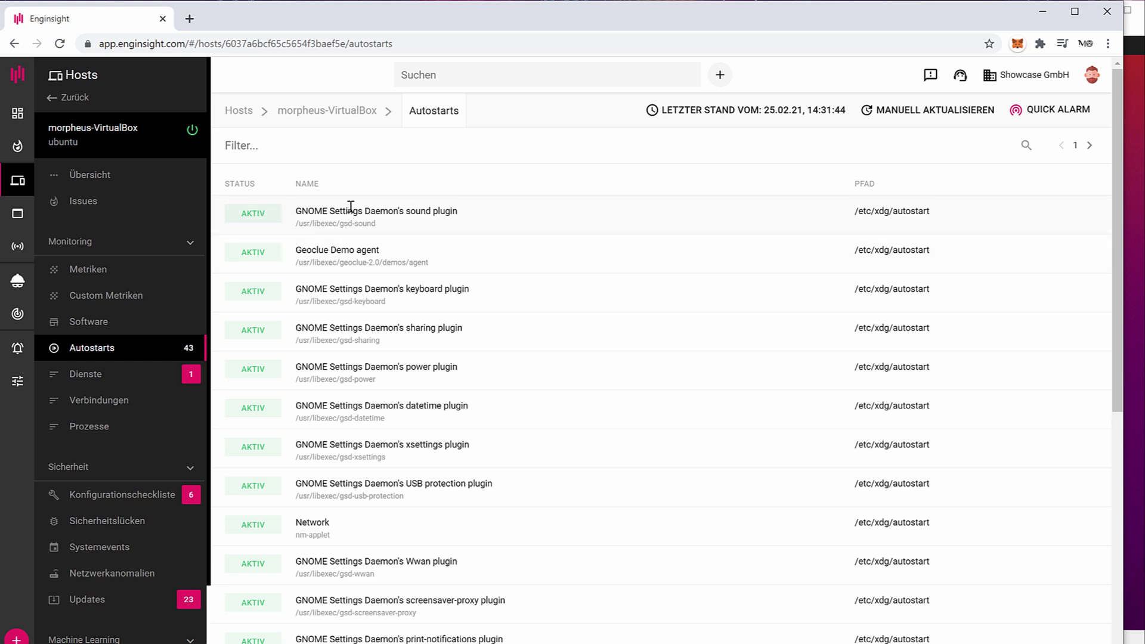
drag(303, 211, 435, 206)
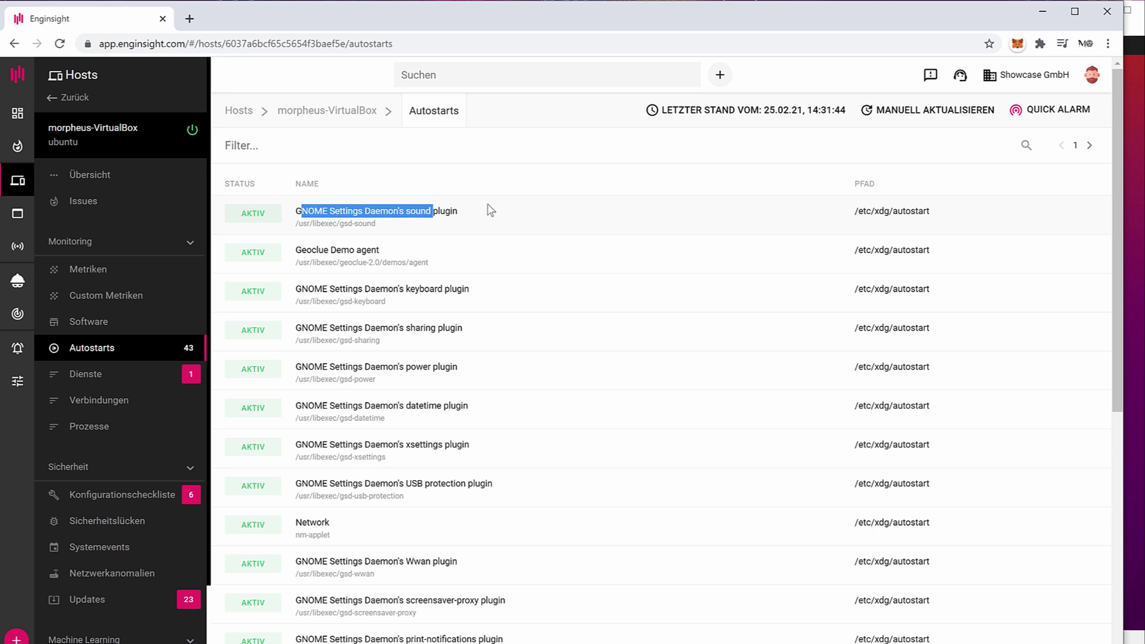
drag(307, 250, 391, 250)
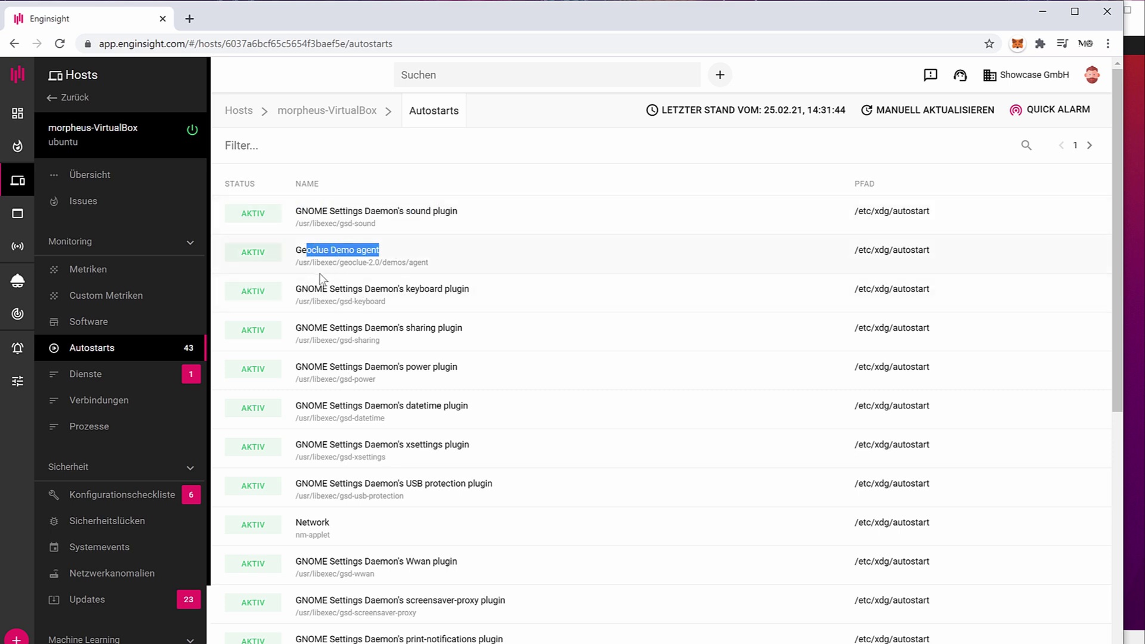
drag(309, 288, 512, 289)
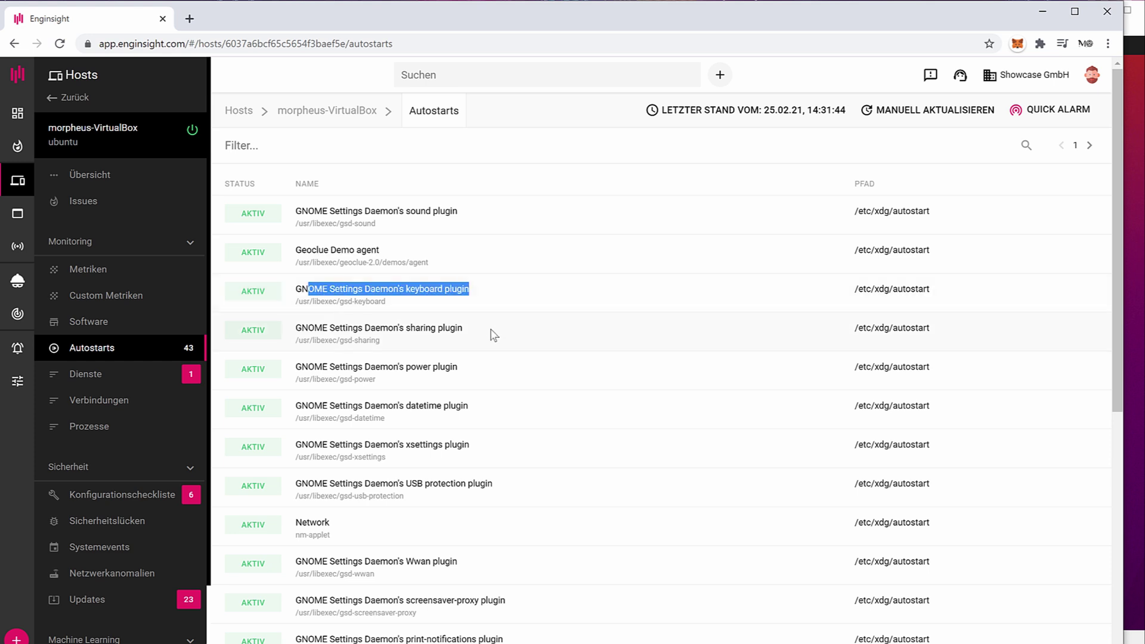
scroll(504, 338, down, 8)
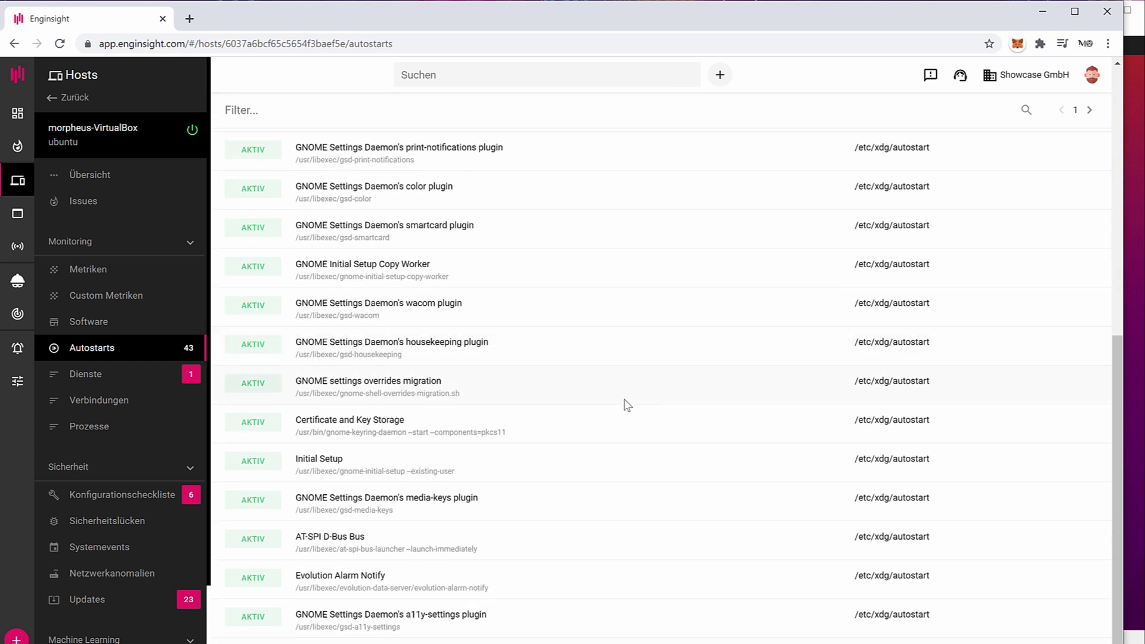
scroll(627, 405, up, 8)
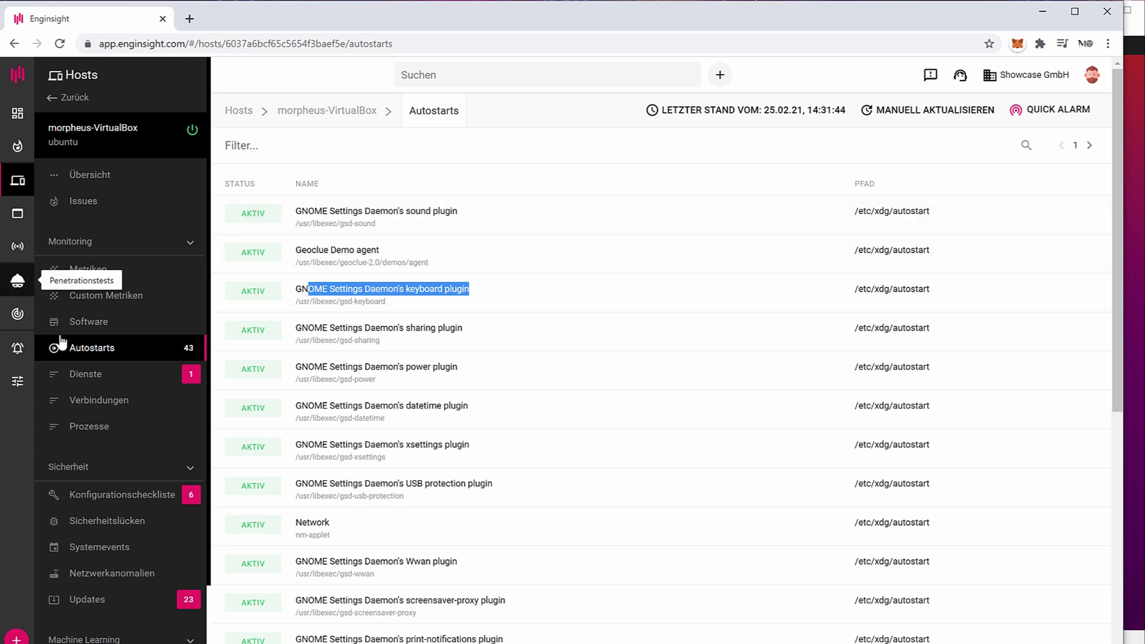
- Open the host's Dienste page and look through the services and their status
click(92, 374)
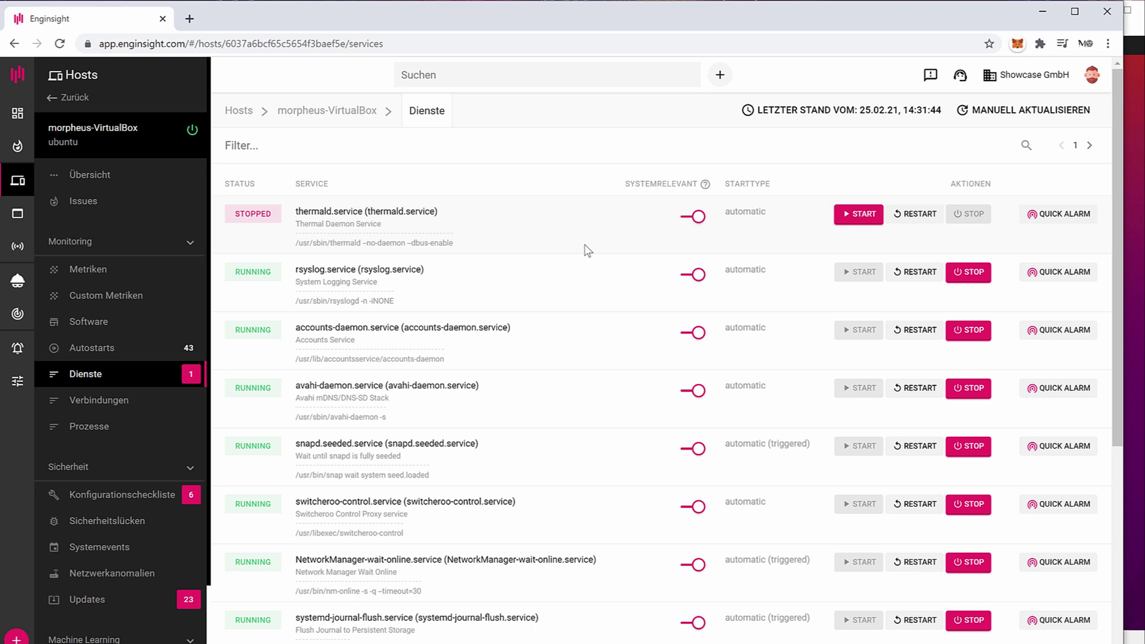
scroll(411, 226, down, 7)
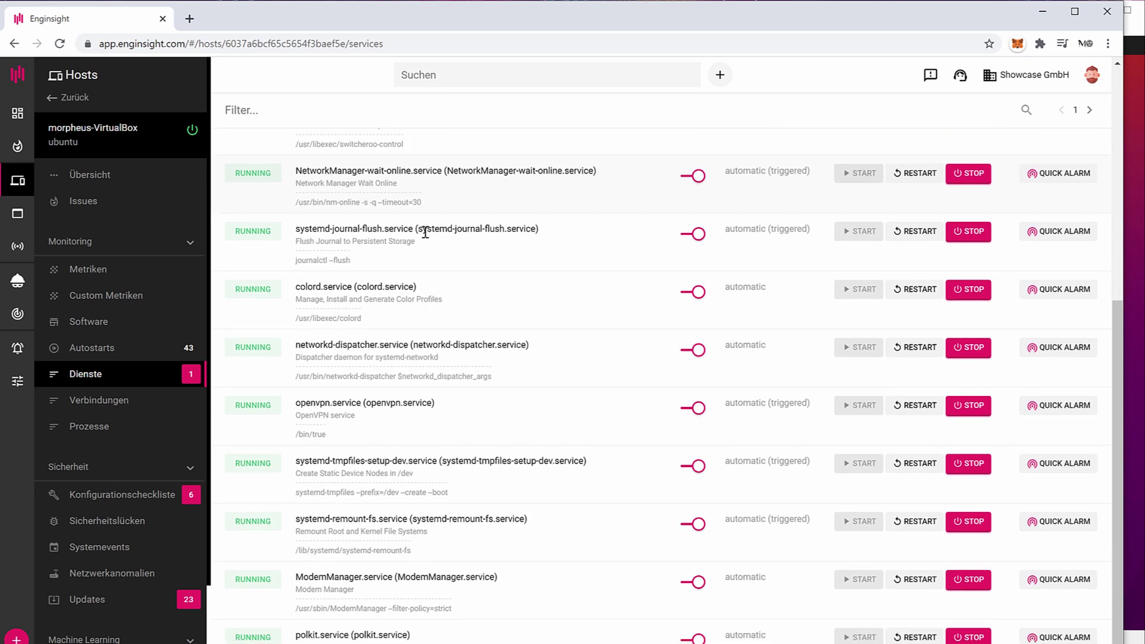
scroll(409, 298, up, 7)
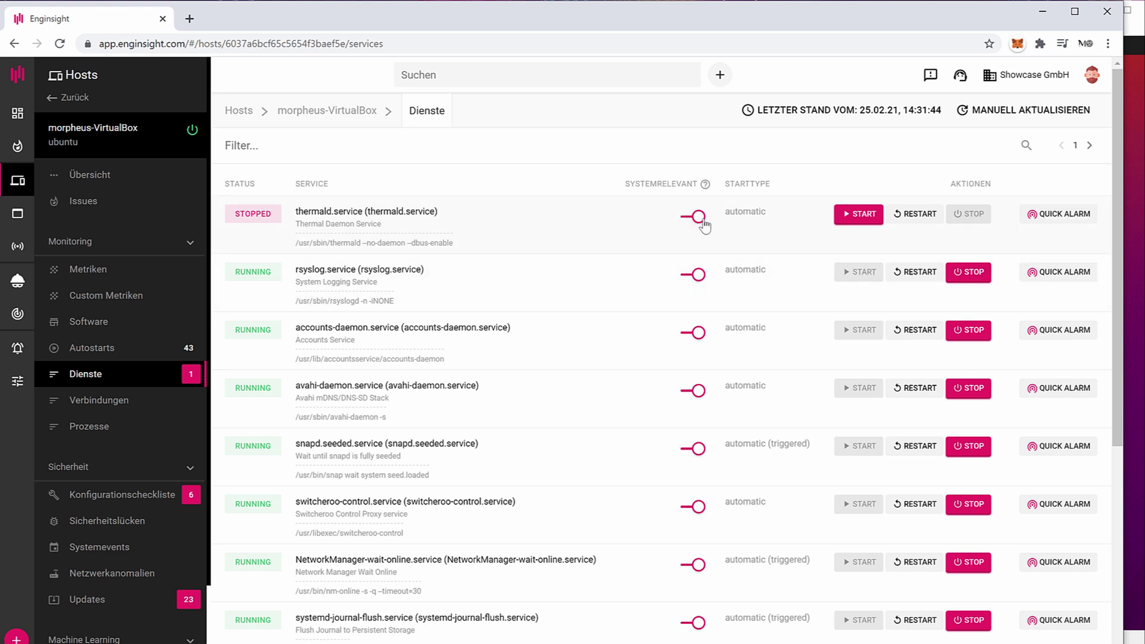
- Mark the stopped thermald.service as not system-relevant in the services list
drag(377, 225, 295, 211)
click(511, 224)
click(700, 219)
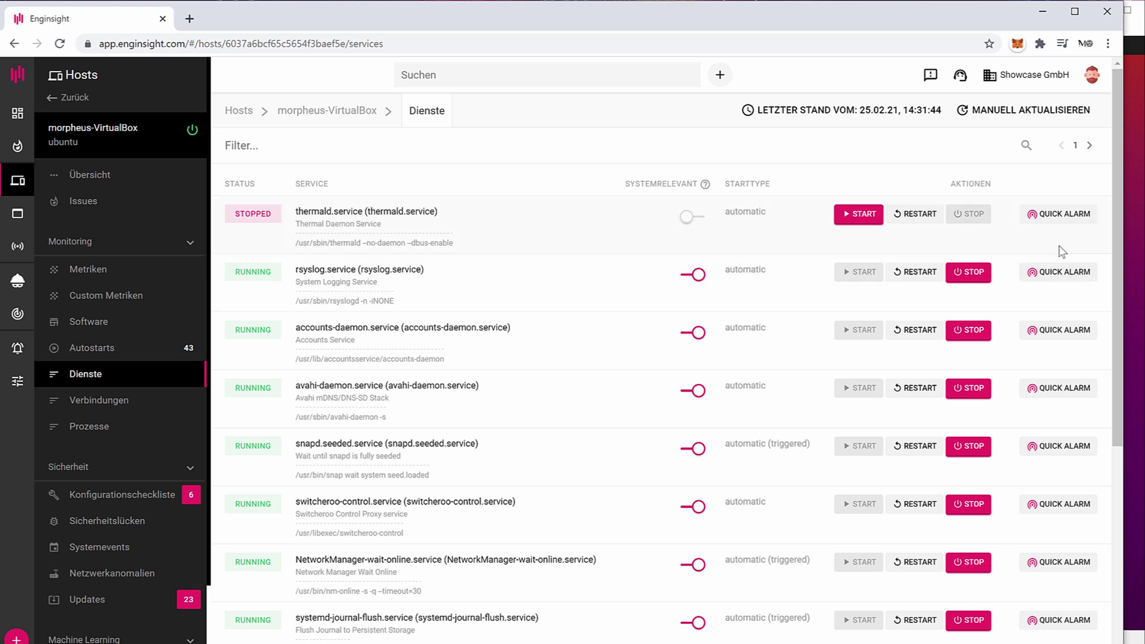
scroll(1055, 486, down, 3)
scroll(1049, 477, up, 3)
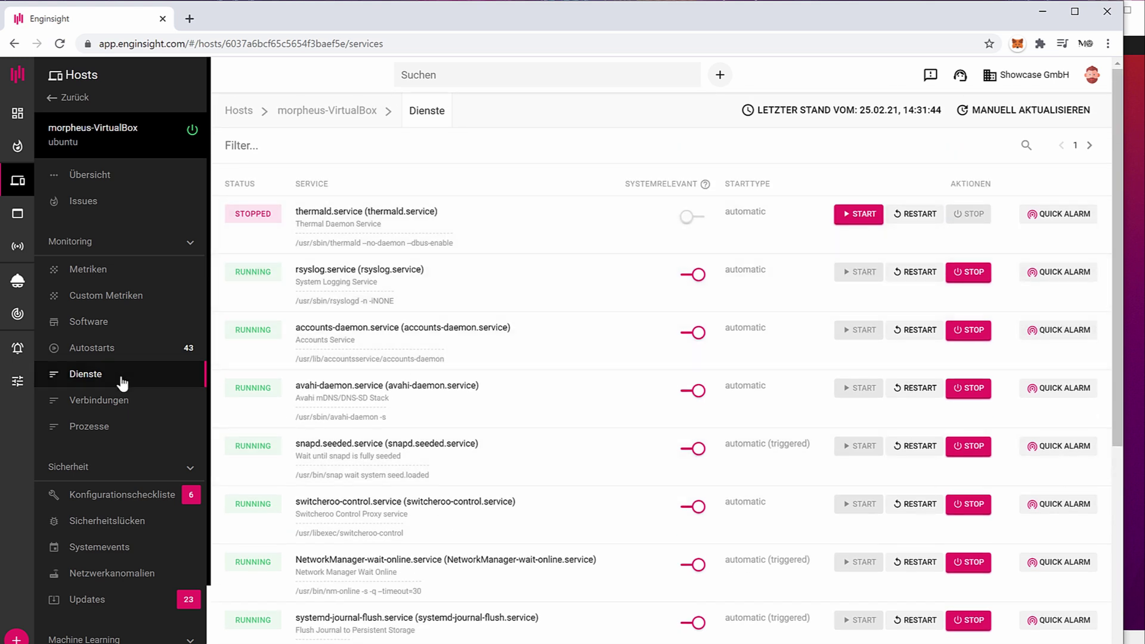
- Open the host's Verbindungen page and examine which processes hold the listening connections
click(116, 400)
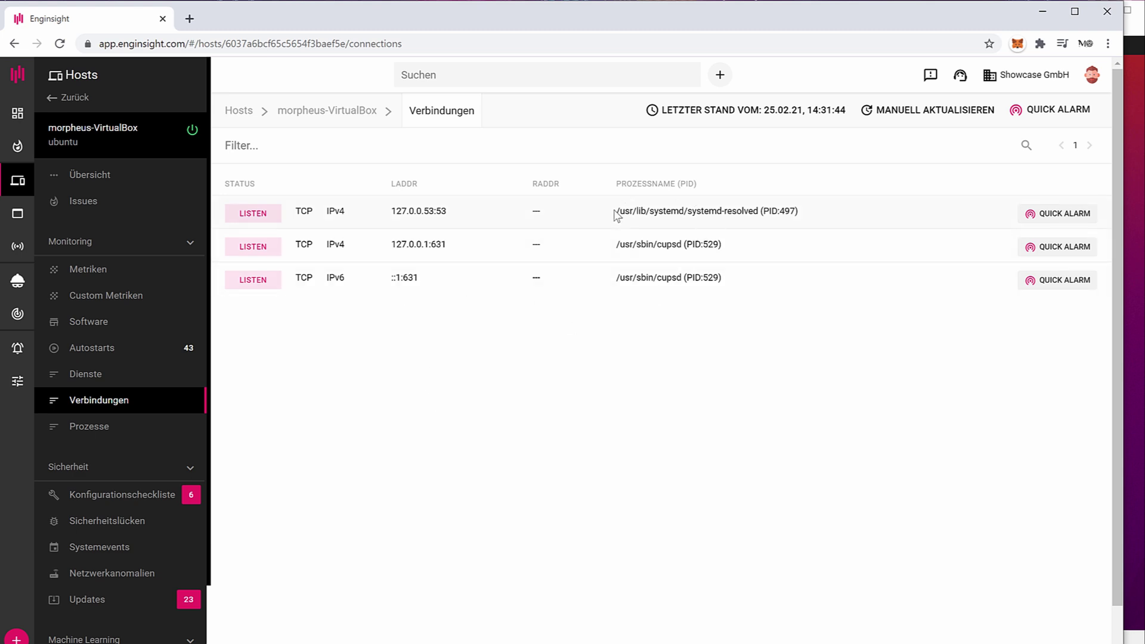
drag(615, 213, 687, 348)
click(717, 254)
- Open the host's Prozesse page and look through the running processes on its first two pages
click(152, 429)
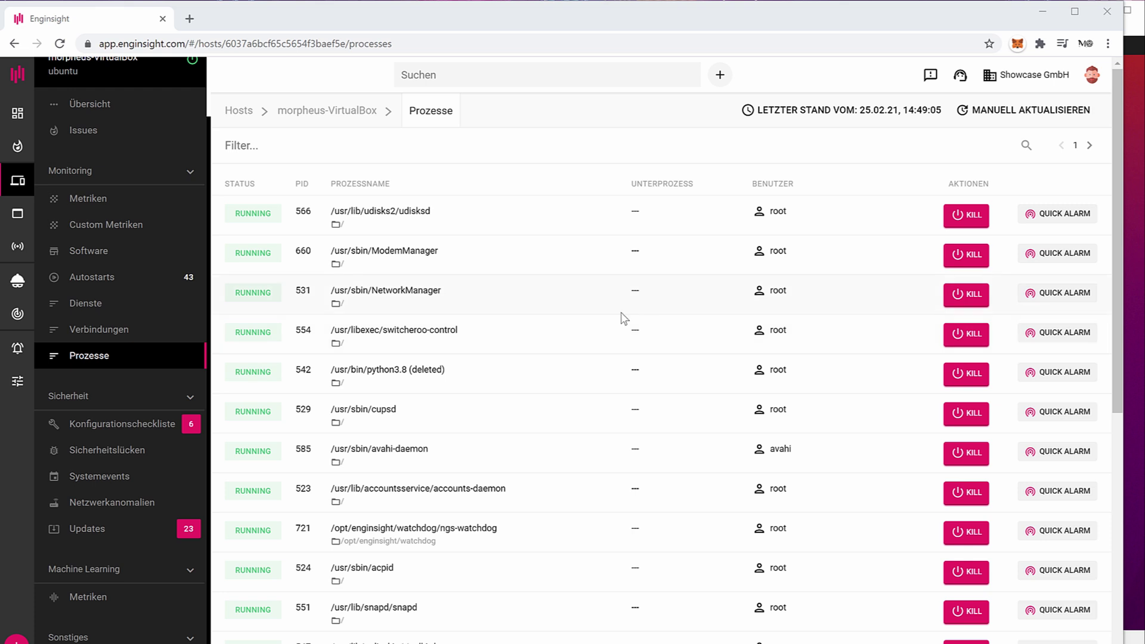
scroll(602, 324, down, 8)
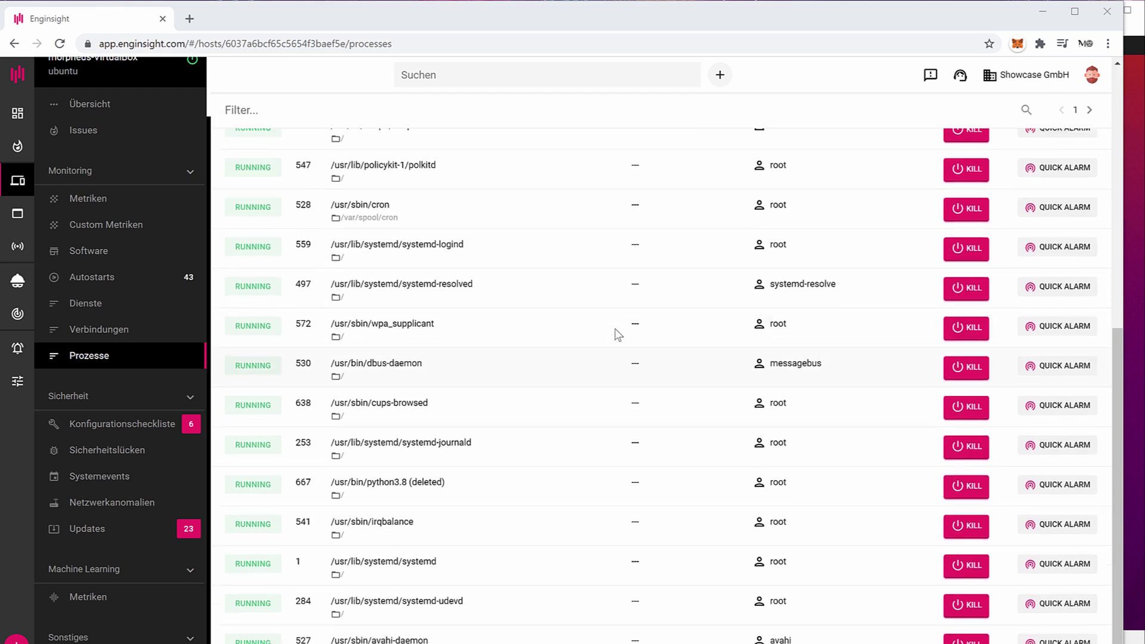
scroll(626, 325, up, 9)
click(1090, 146)
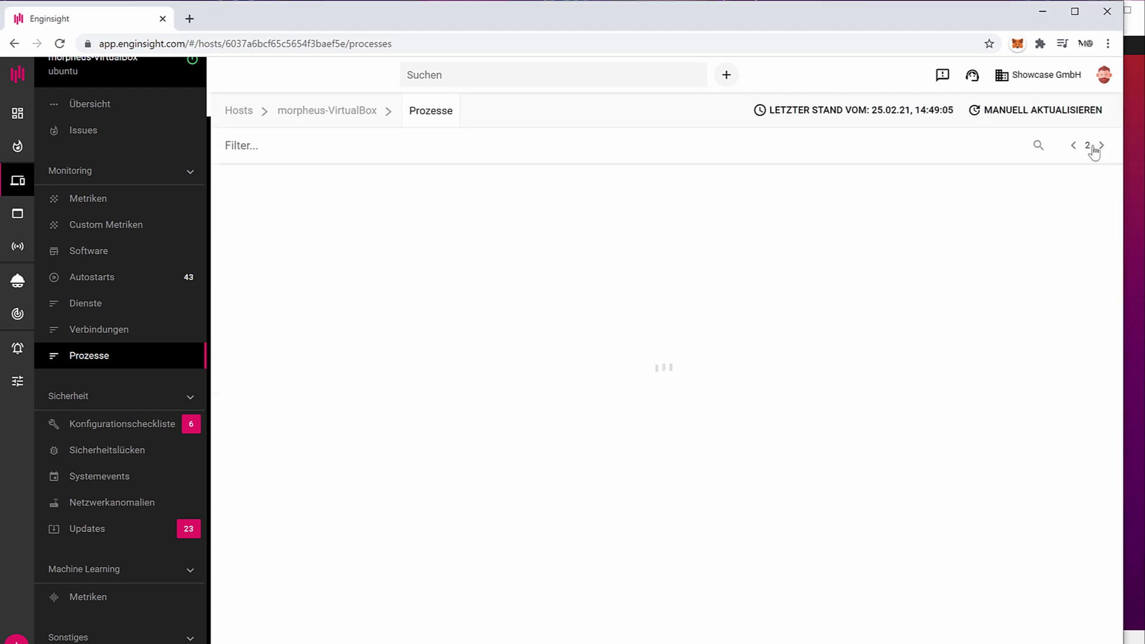
click(1063, 146)
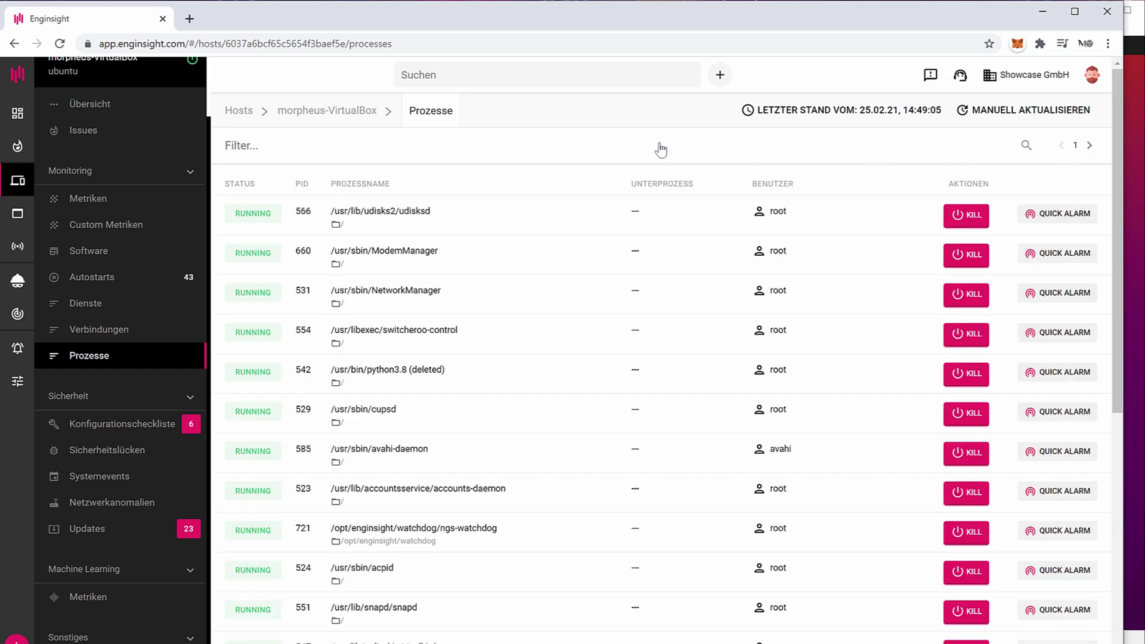
- Filter the process list by Benutzer with the value morpheus
click(542, 155)
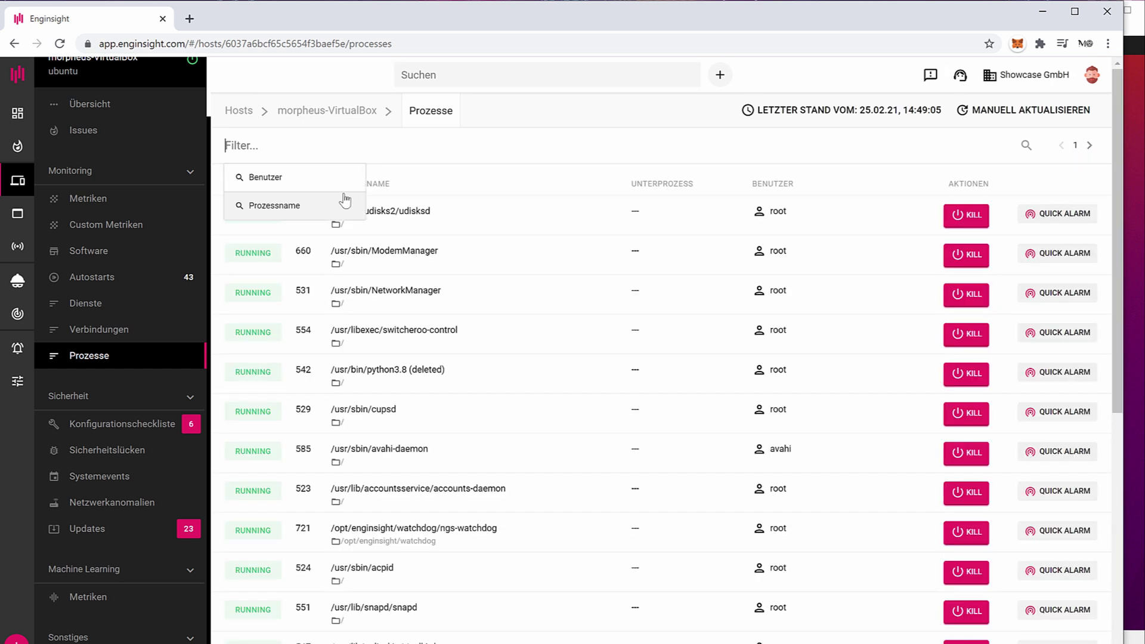
click(302, 178)
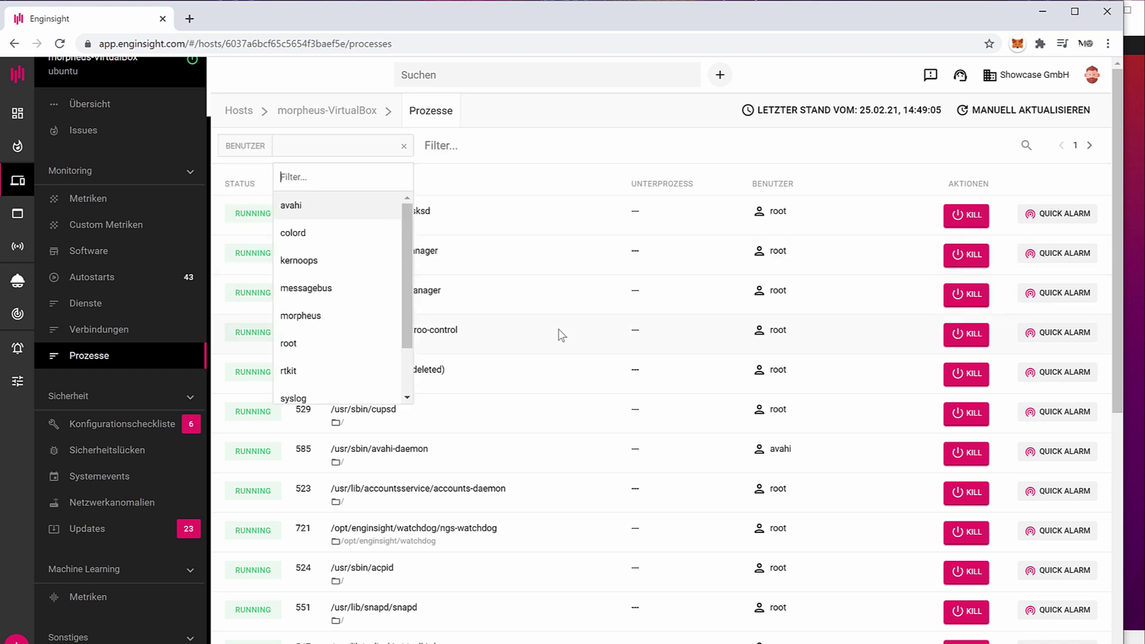
text(mor)
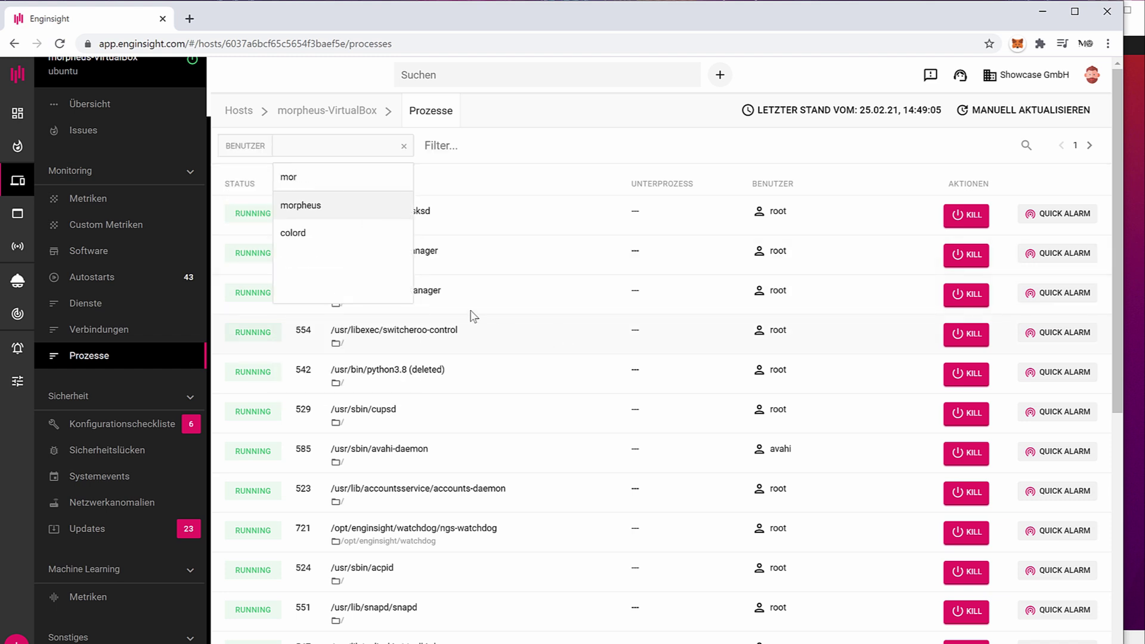
click(328, 208)
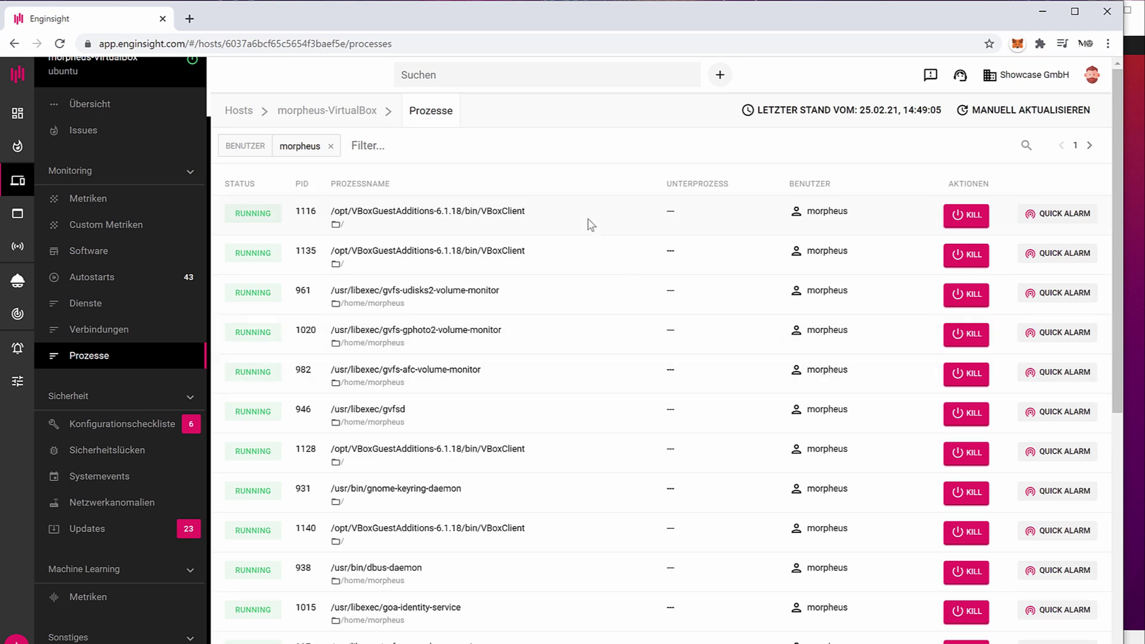
- Look through the processes of the filtered user and go to the third page of the list
scroll(523, 224, down, 5)
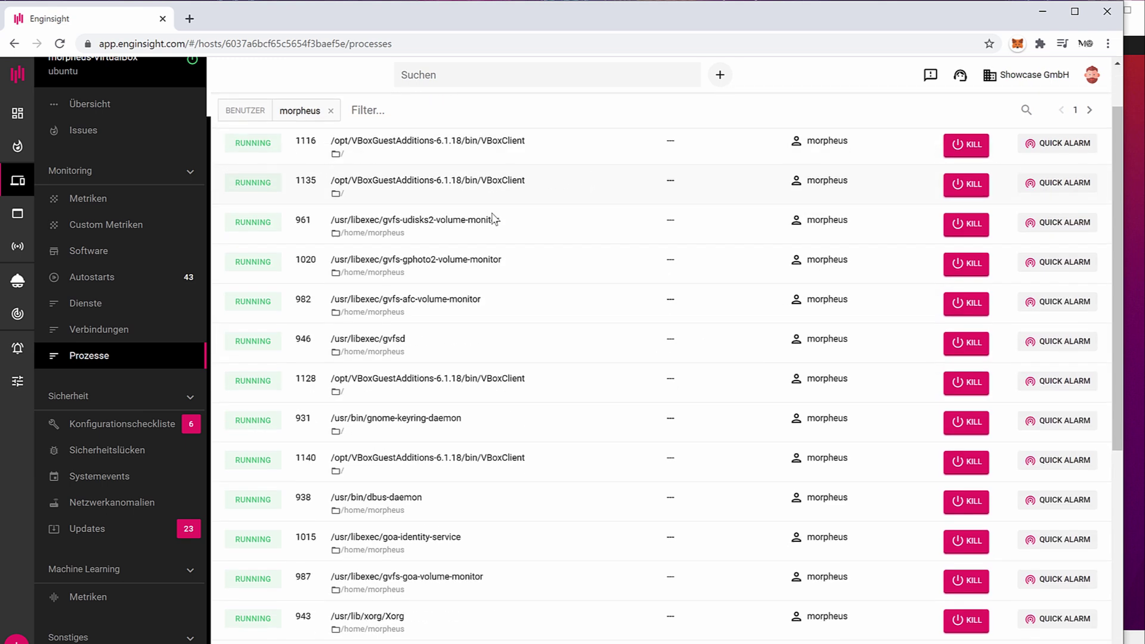
scroll(522, 238, down, 3)
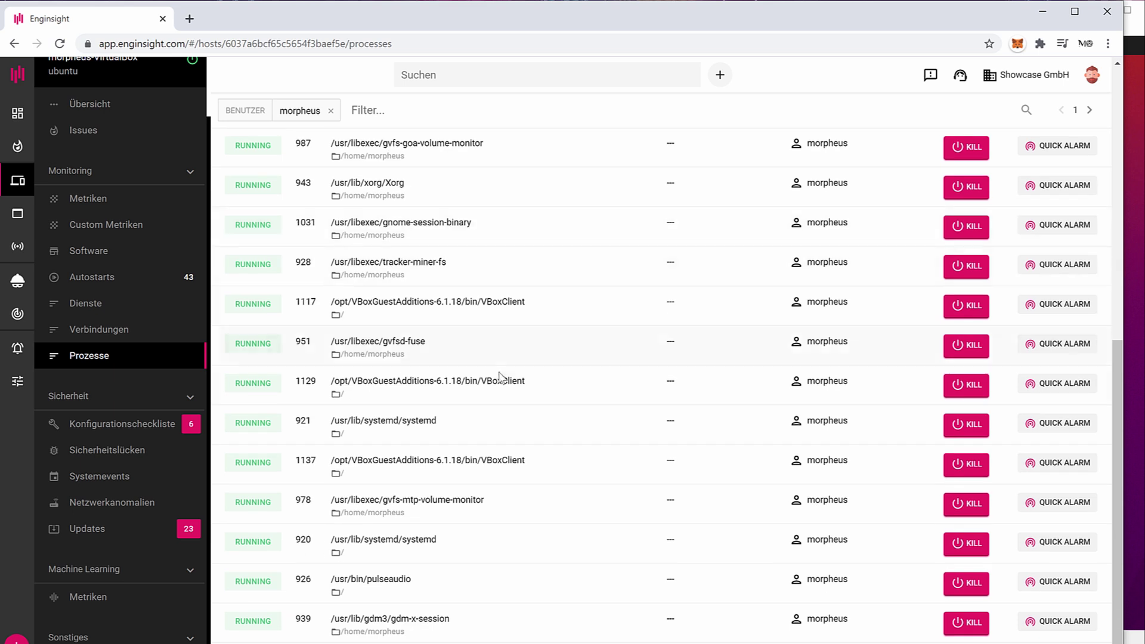
scroll(496, 379, up, 8)
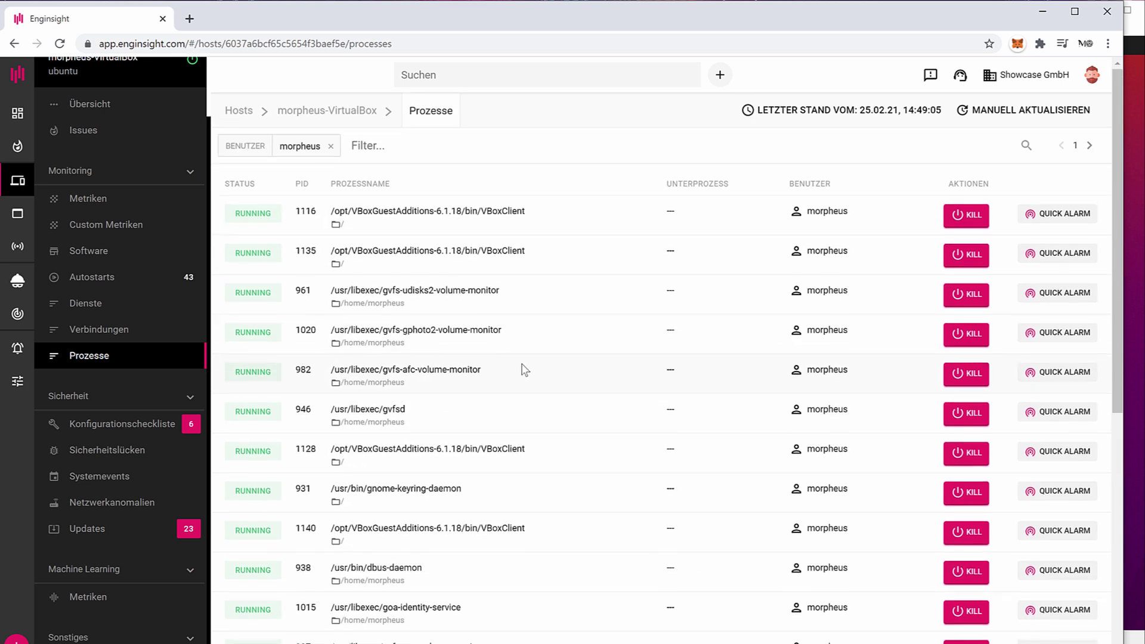
click(1100, 146)
click(1099, 149)
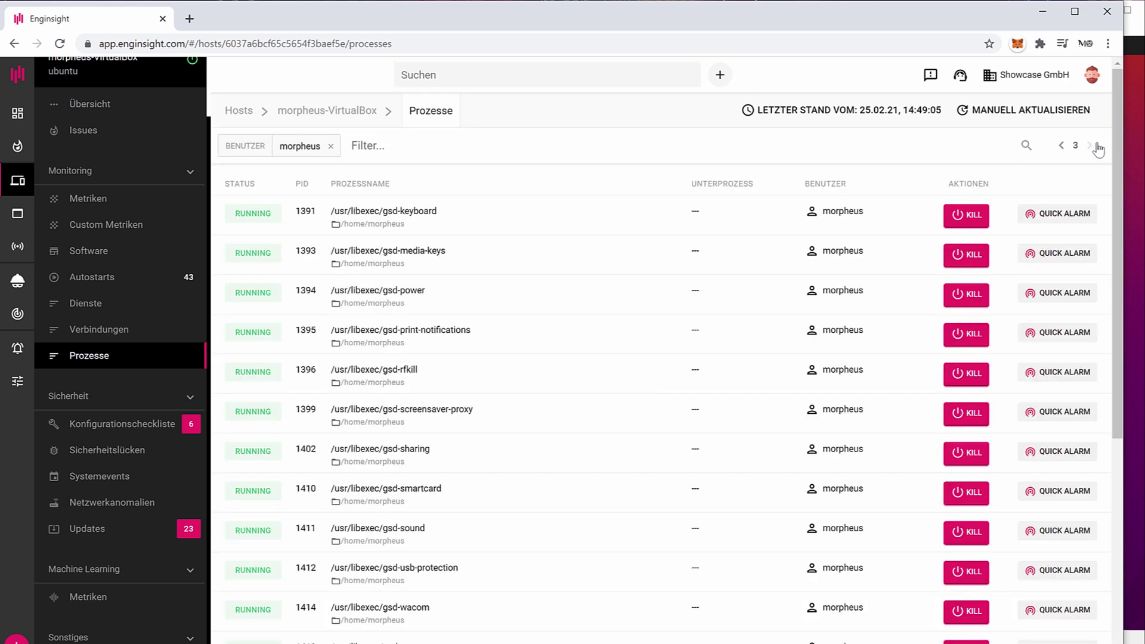
- Find the /usr/bin/ping process at the end of the filtered list and try to kill it
scroll(441, 481, down, 7)
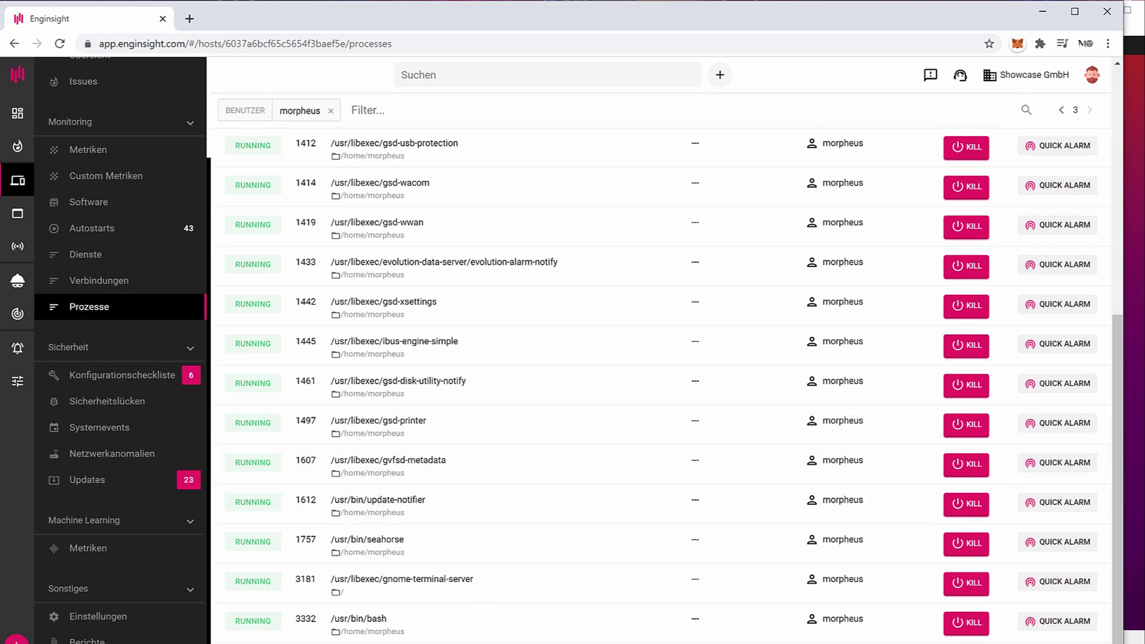
scroll(69, 486, up, 2)
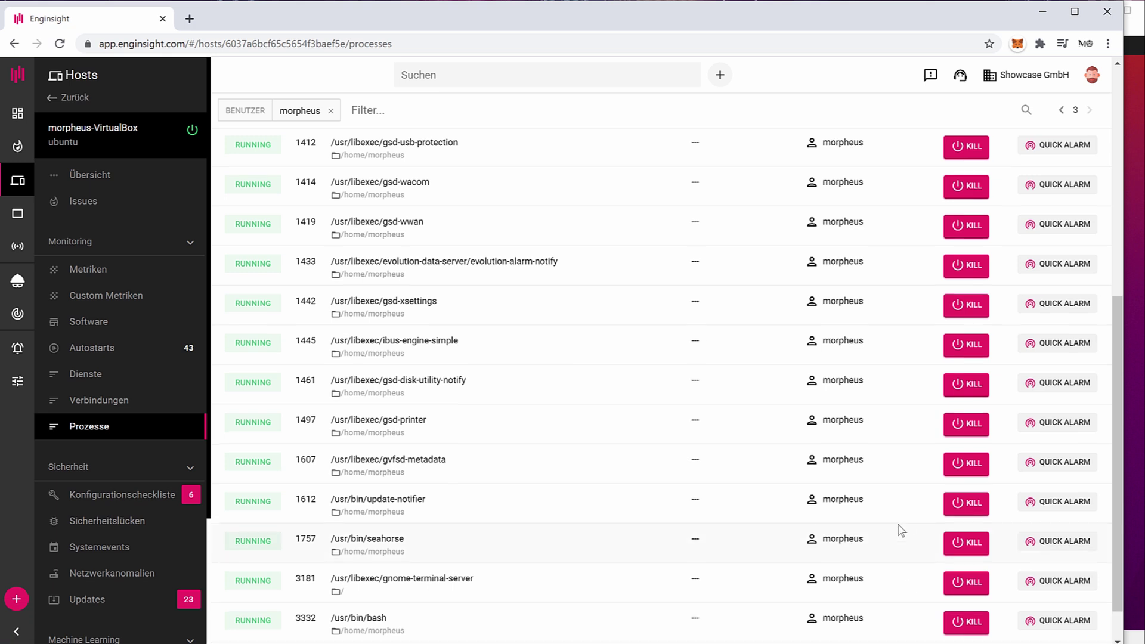
scroll(864, 554, down, 1)
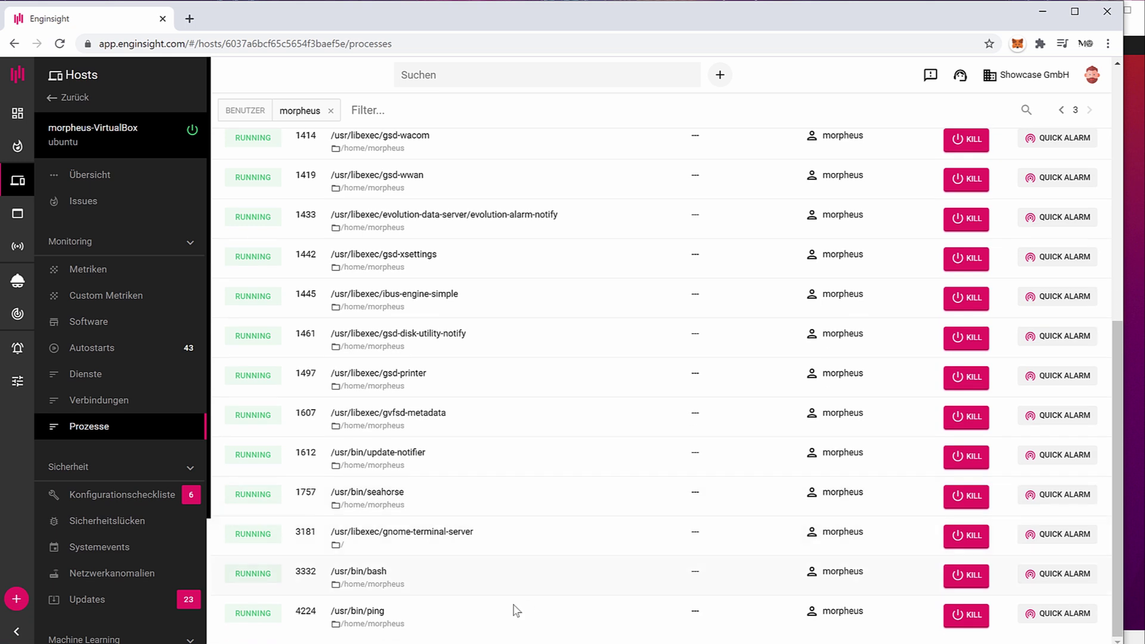
click(969, 620)
key(alt+Tab)
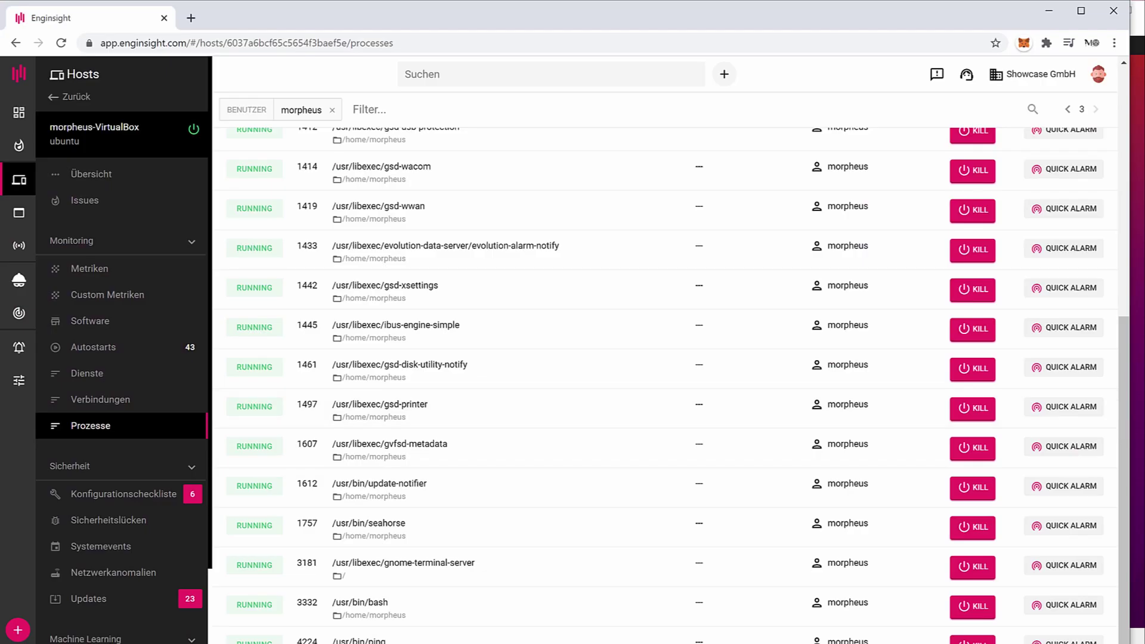
- Review the host's Konfigurationscheckliste and open its Sicherheitslücken page
click(158, 502)
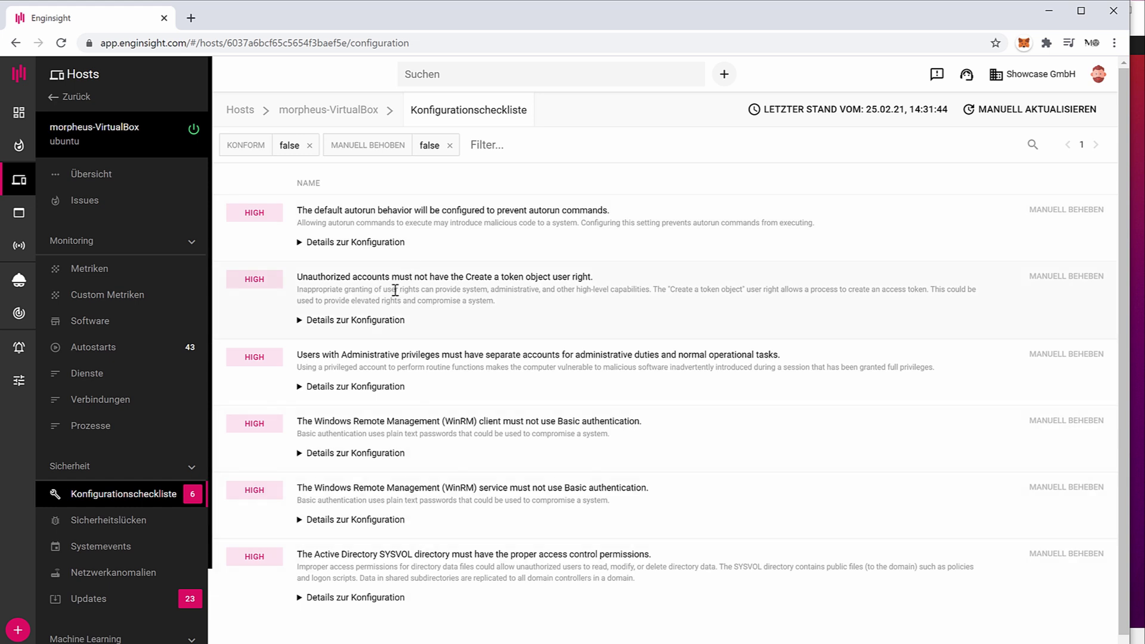
click(143, 529)
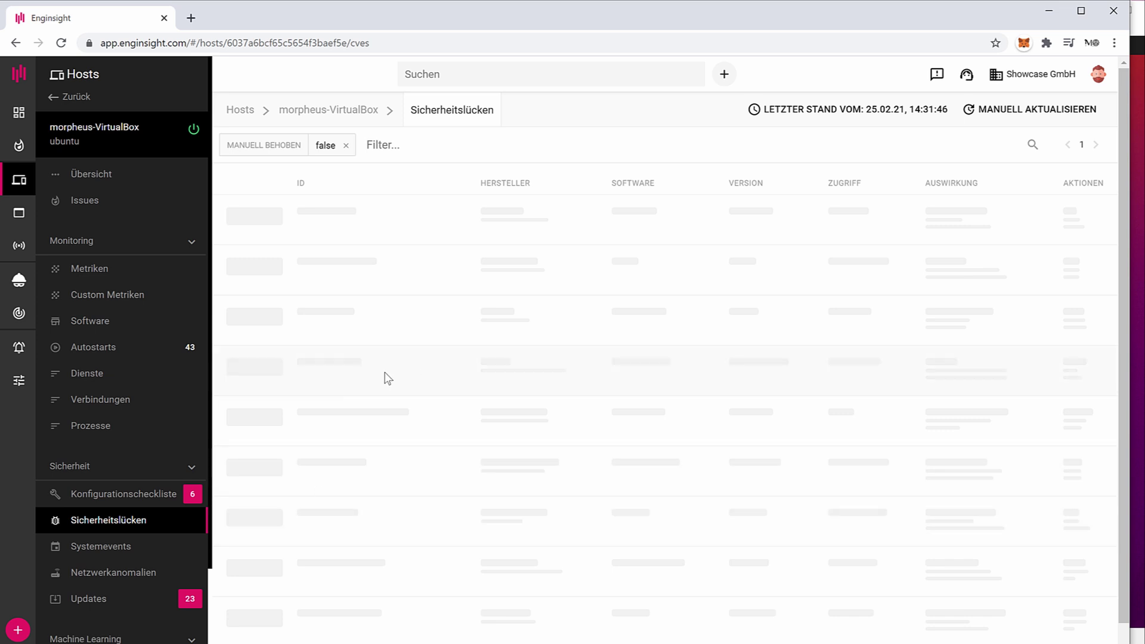
- Read the notice about system event monitoring on the Systemevents page and open the Netzwerkanomalien page
click(91, 547)
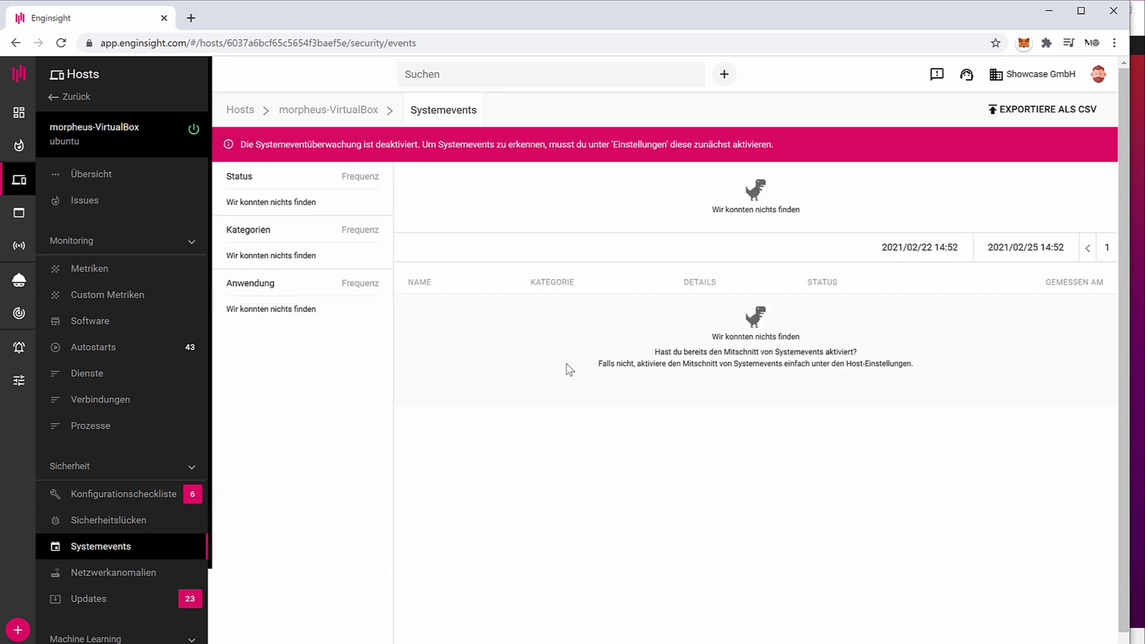
double_click(646, 147)
click(516, 409)
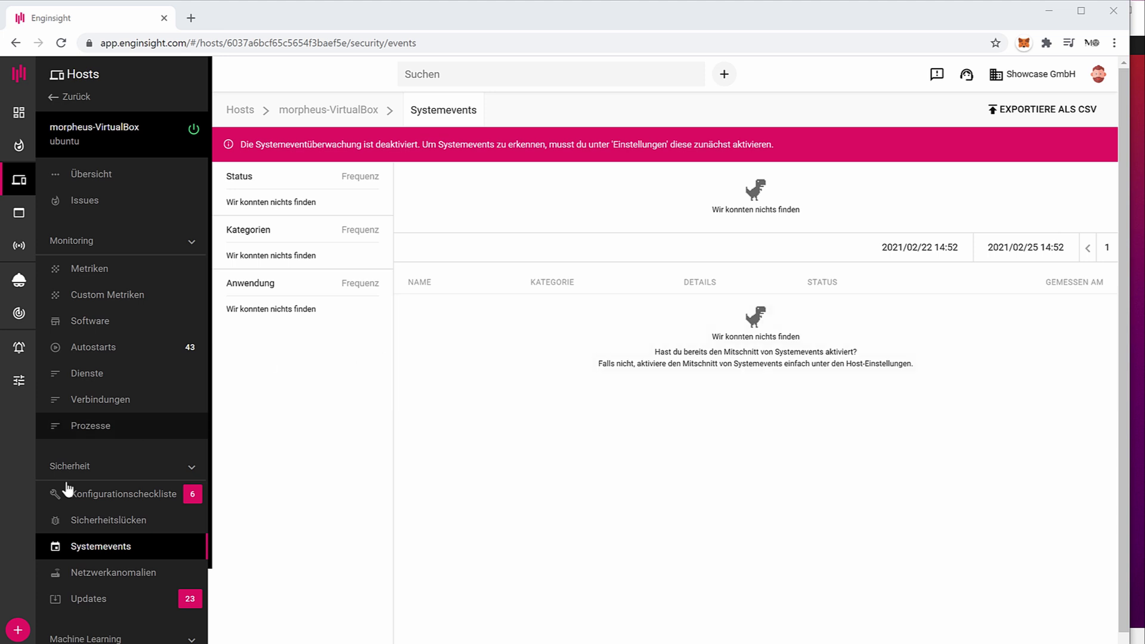
click(90, 573)
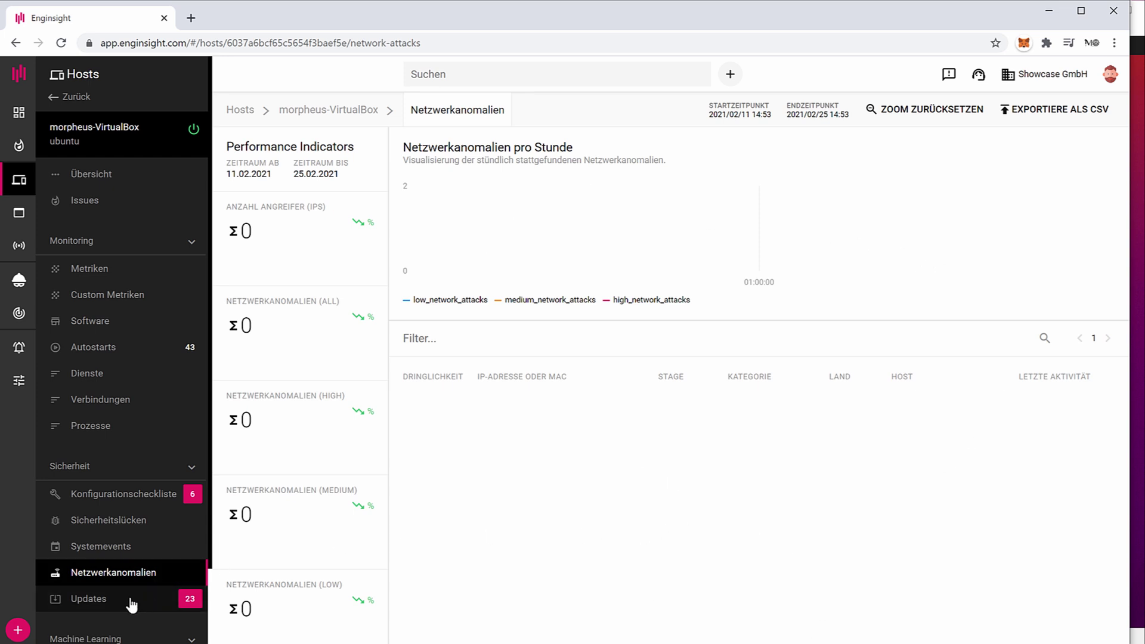
- Open the host's Updates page and look through the pending package updates with their urgency and versions
scroll(119, 536, down, 2)
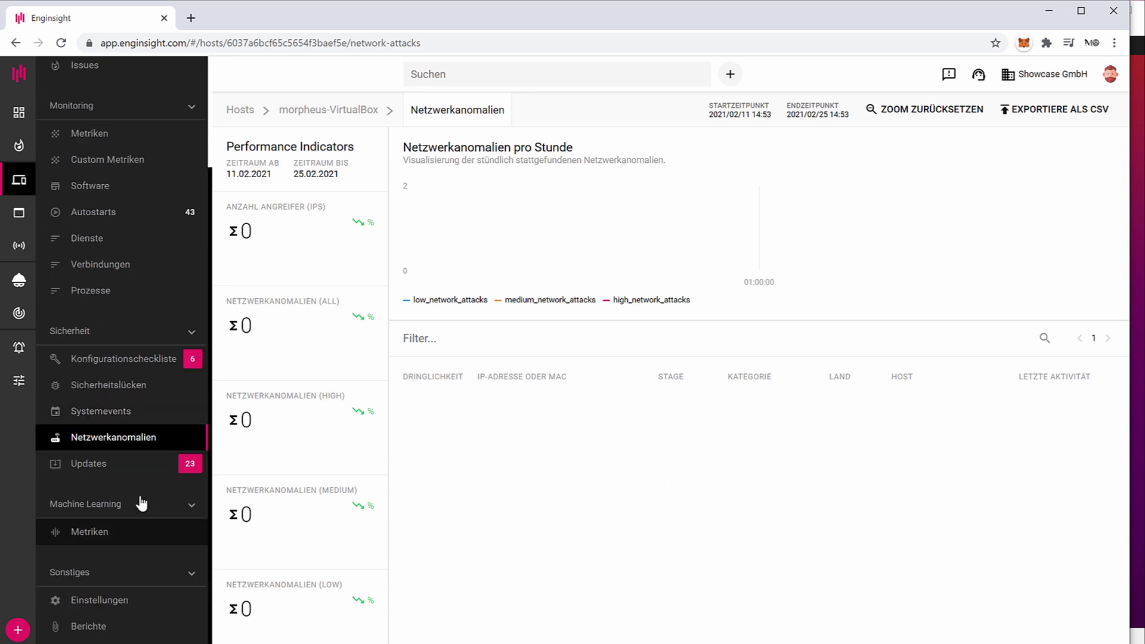
click(117, 464)
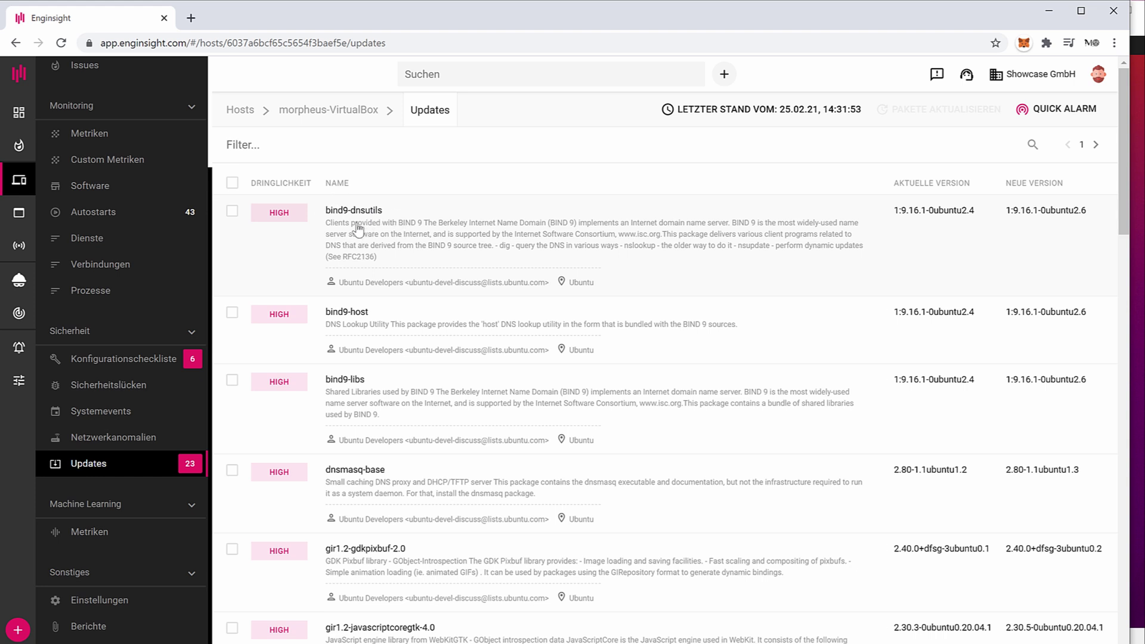
scroll(557, 327, down, 20)
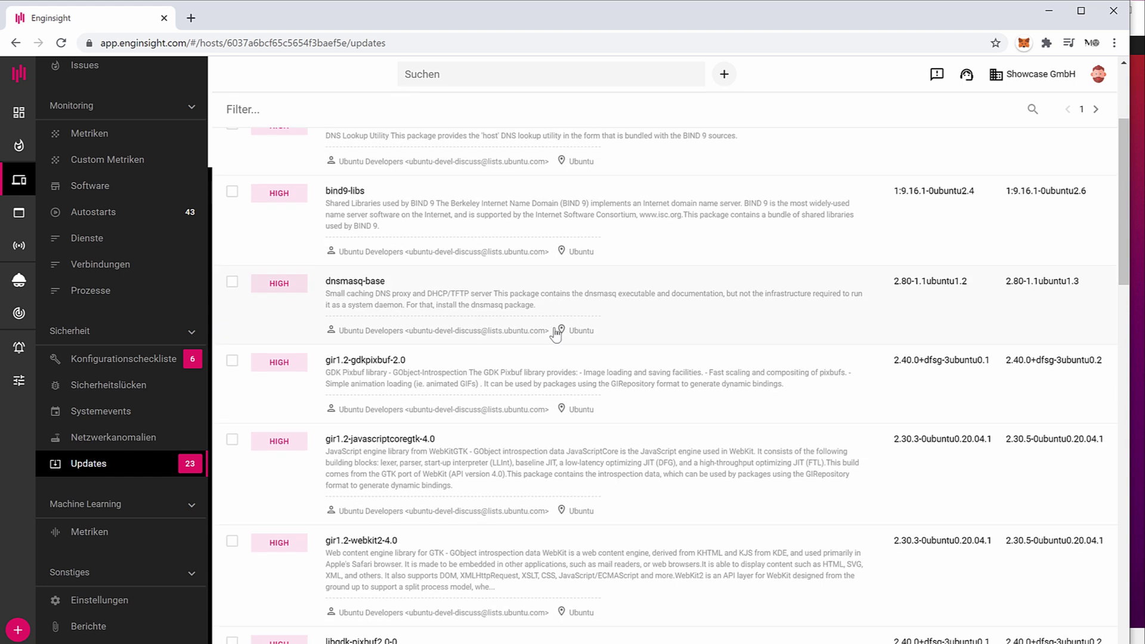
scroll(410, 341, down, 3)
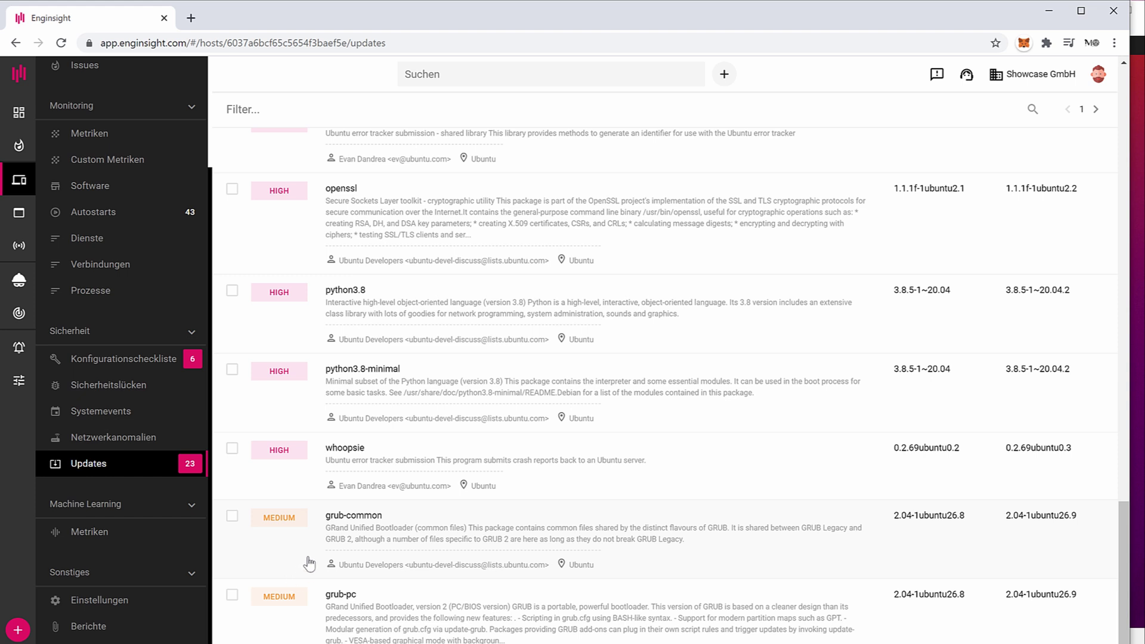
scroll(450, 493, up, 10)
scroll(358, 334, up, 5)
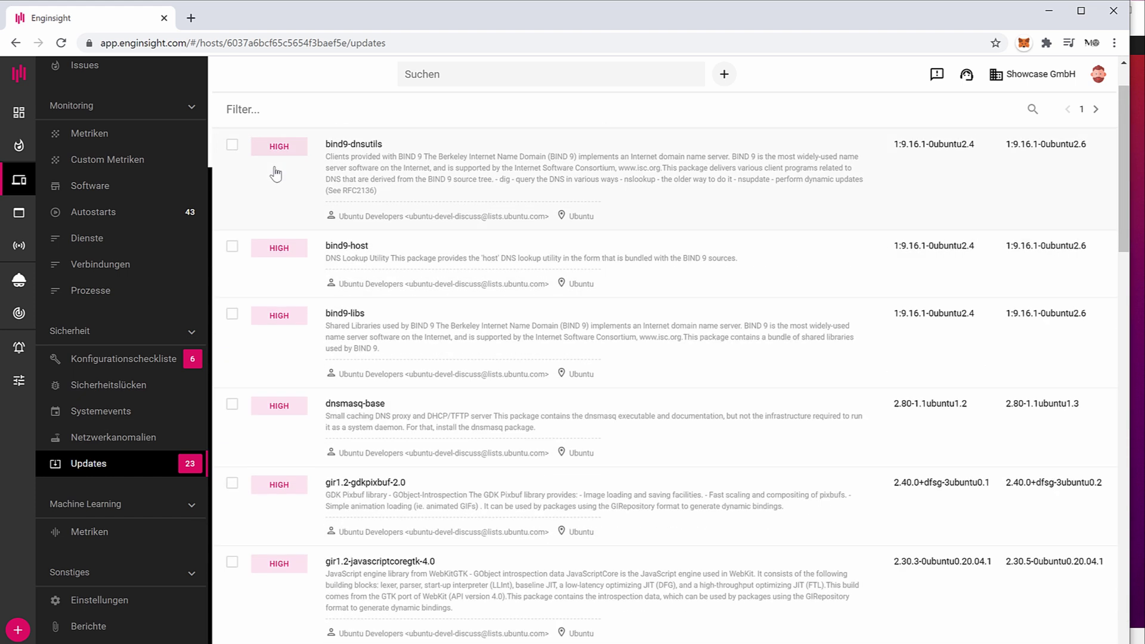
- Select all listed packages and run their update on the host
click(232, 183)
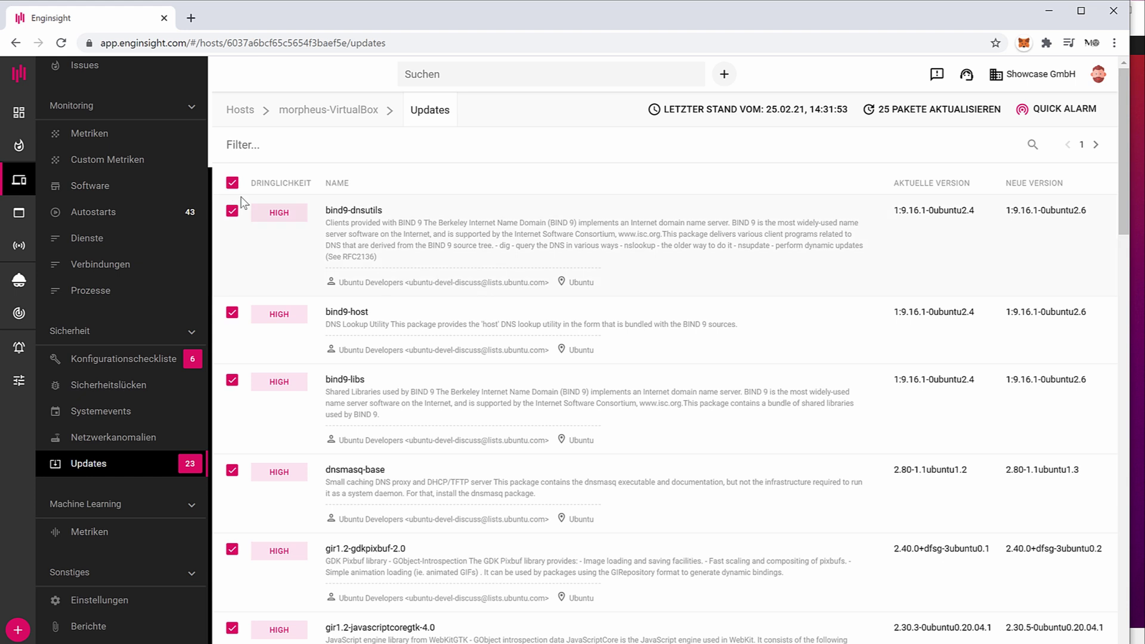
click(906, 115)
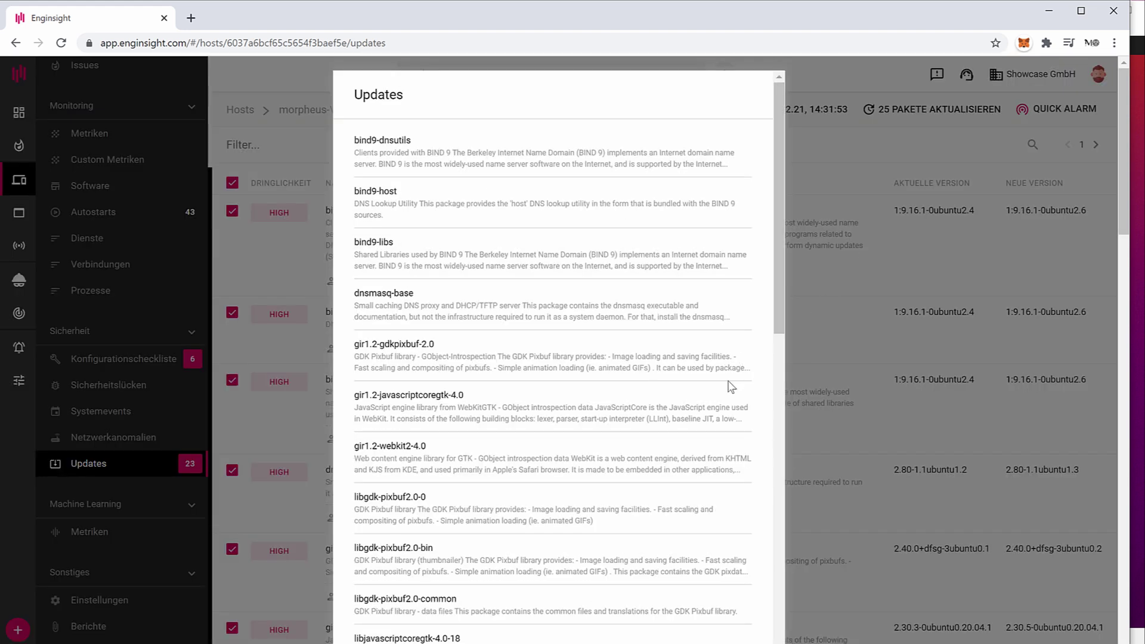
scroll(733, 383, down, 10)
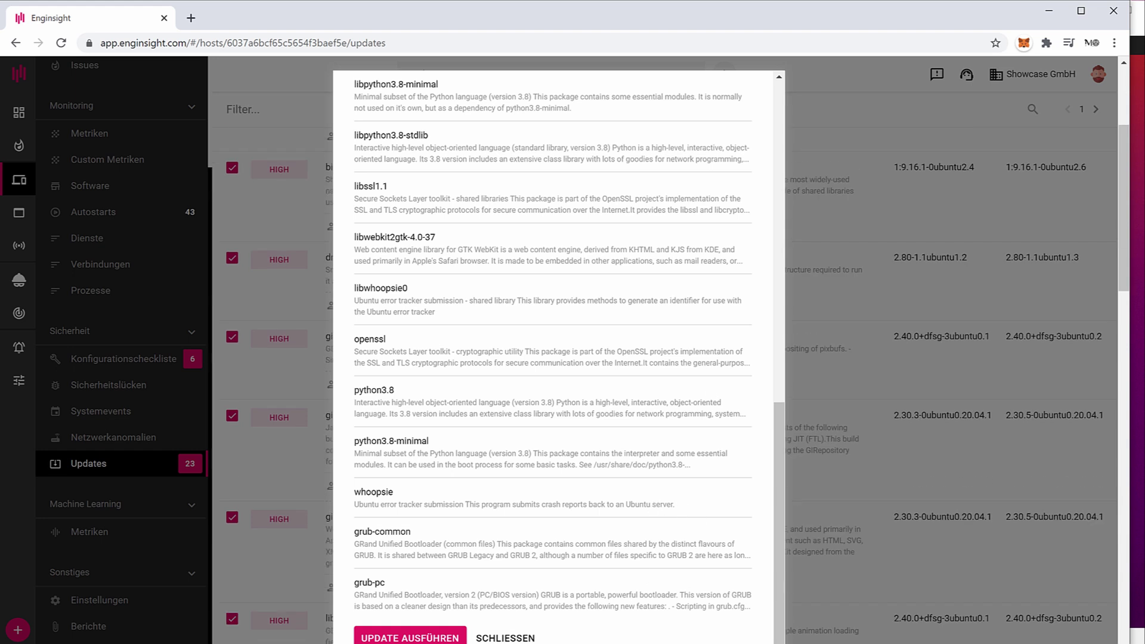
scroll(636, 456, down, 1)
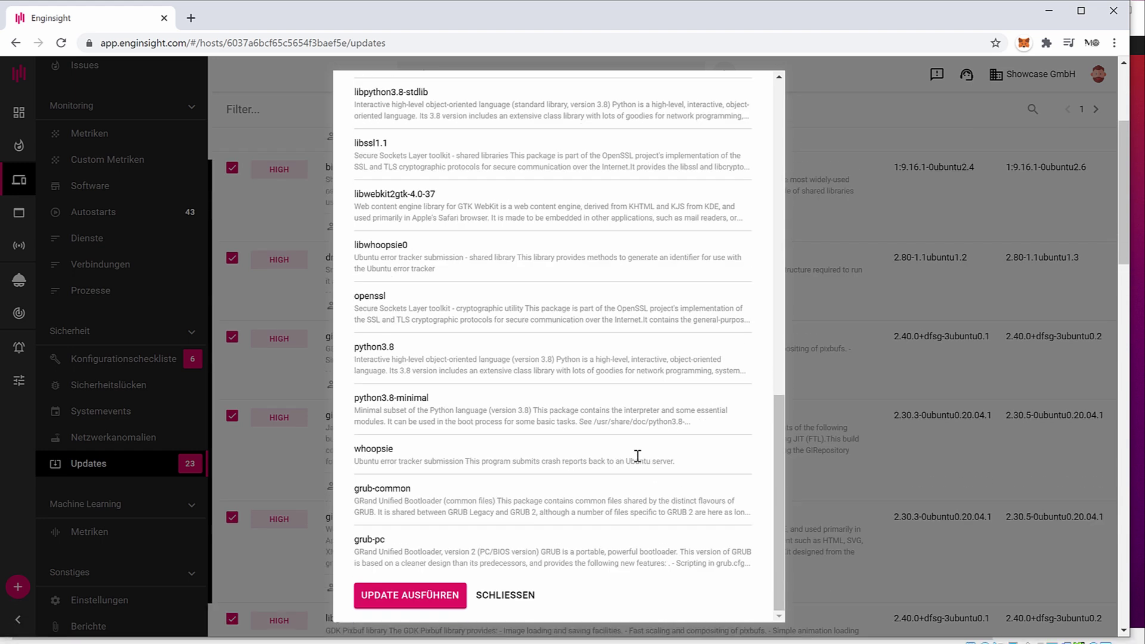
click(424, 598)
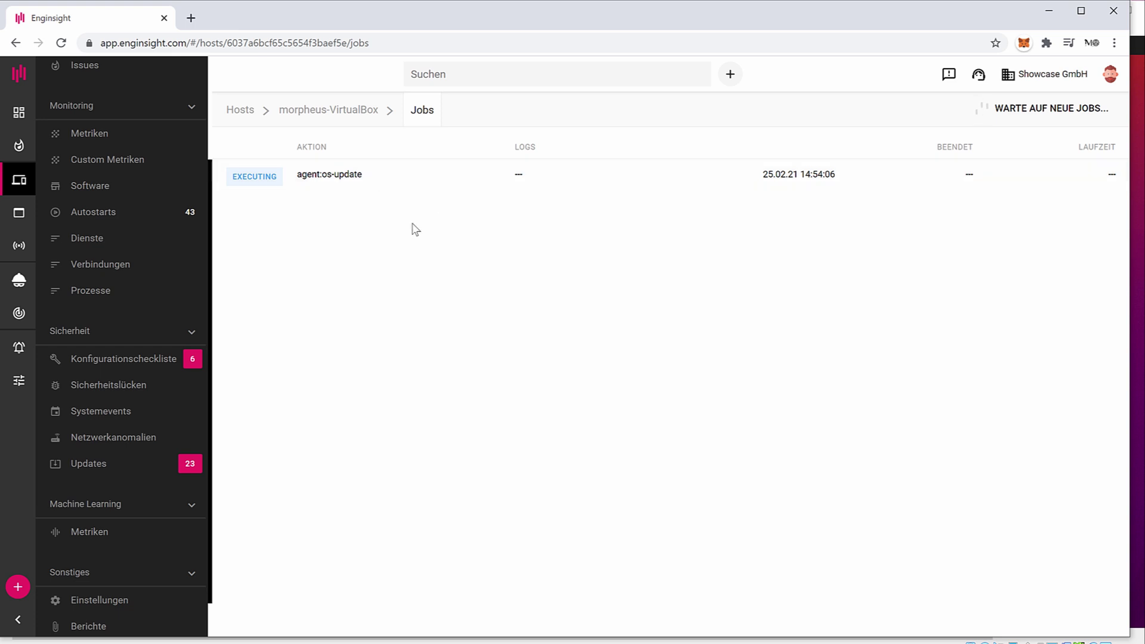
- Check the Ubuntu virtual machine's terminal, then return to Enginsight and examine the agent:os-update job's runtime
click(1138, 375)
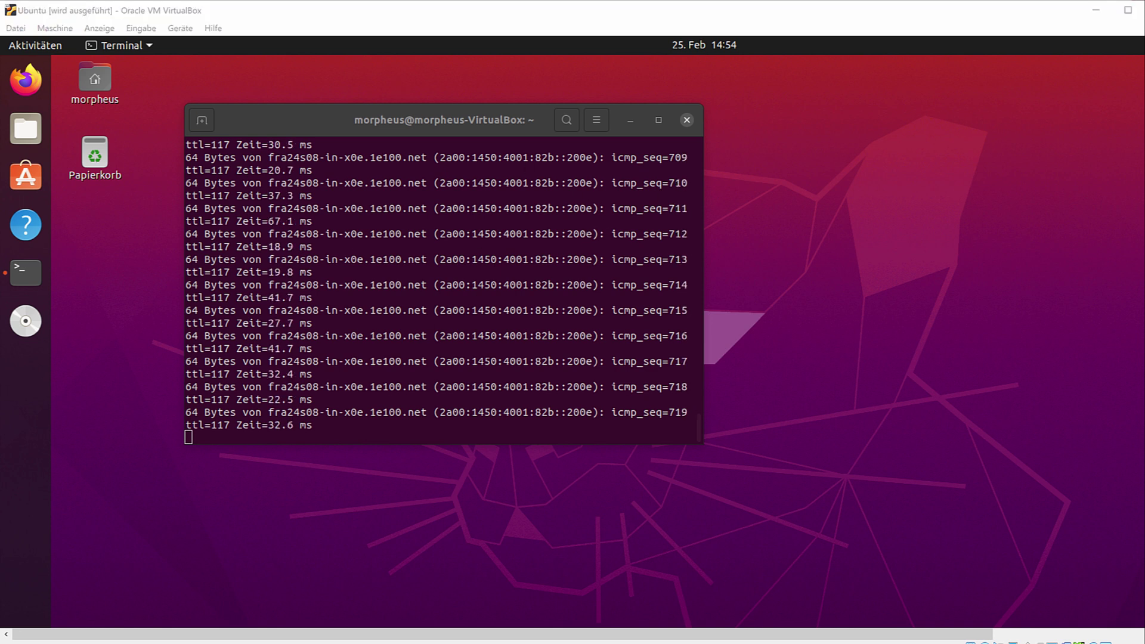
key(alt+Tab)
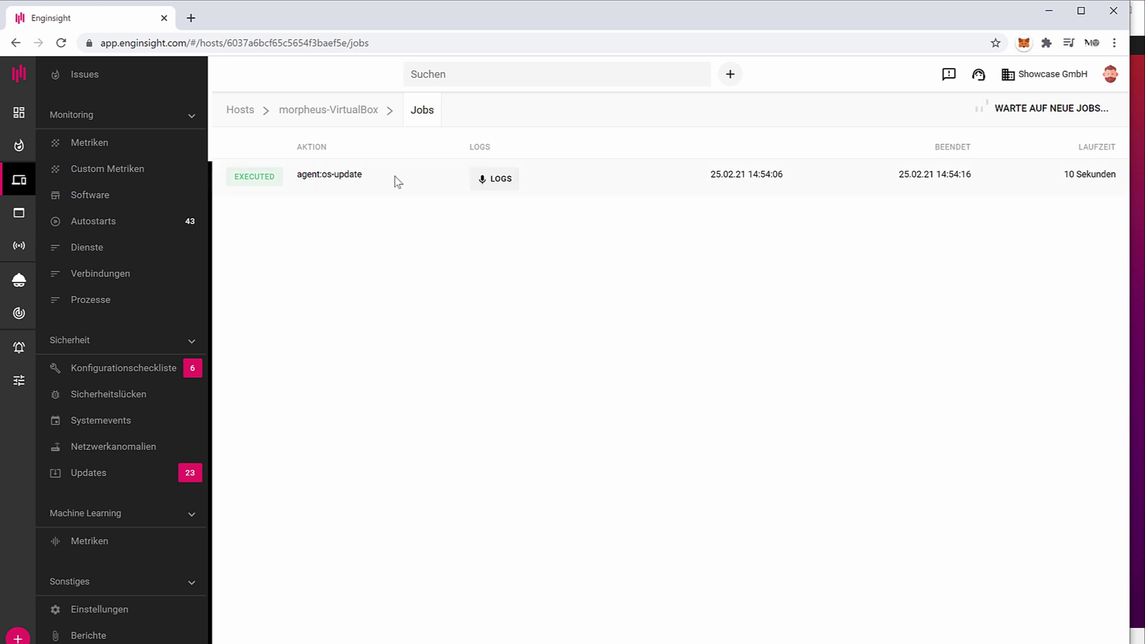
drag(1073, 173, 1110, 174)
- Check the Updates page for remaining package updates and reopen the host's Jobs page
click(122, 477)
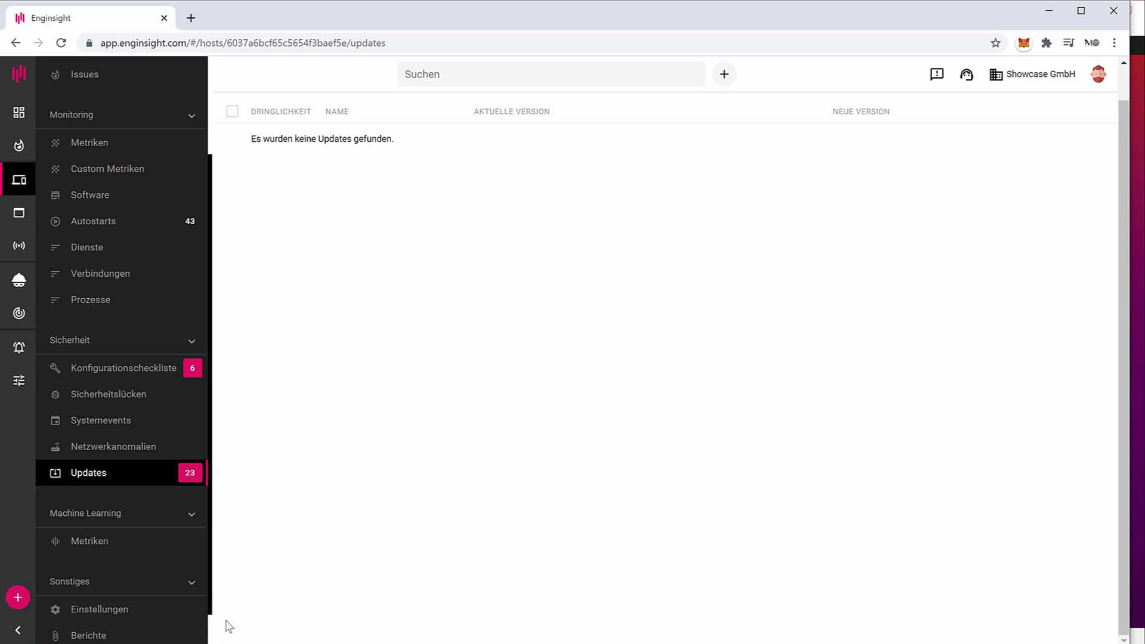
scroll(132, 588, down, 1)
click(122, 619)
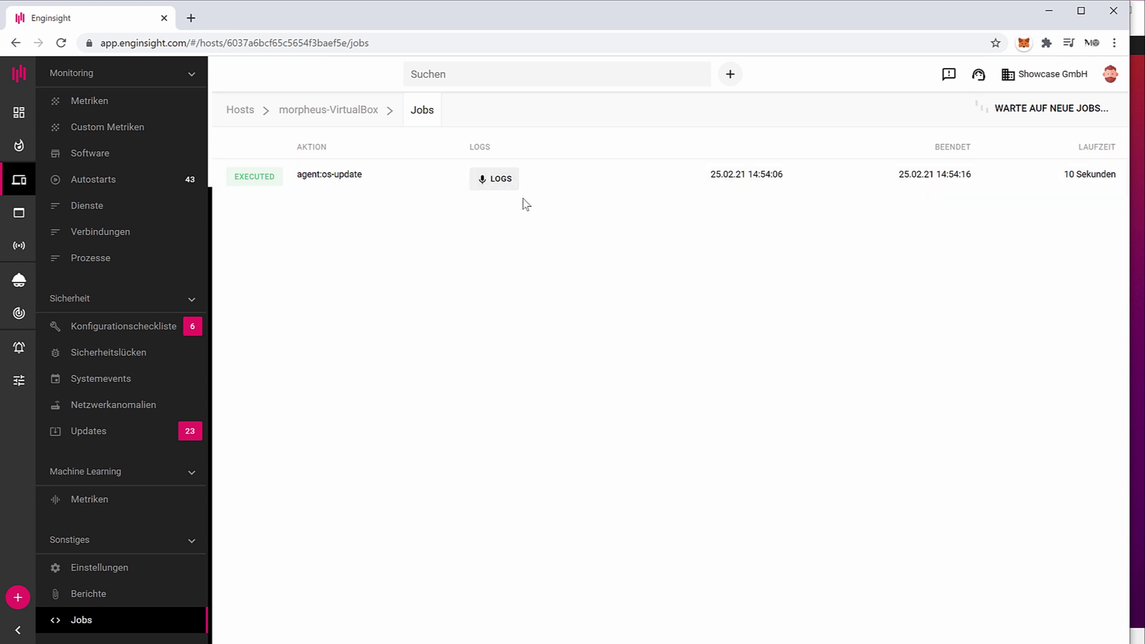
- Read through the agent:os-update job's log output, close it, and open the host's reports page (Berichte)
click(504, 181)
scroll(606, 370, down, 10)
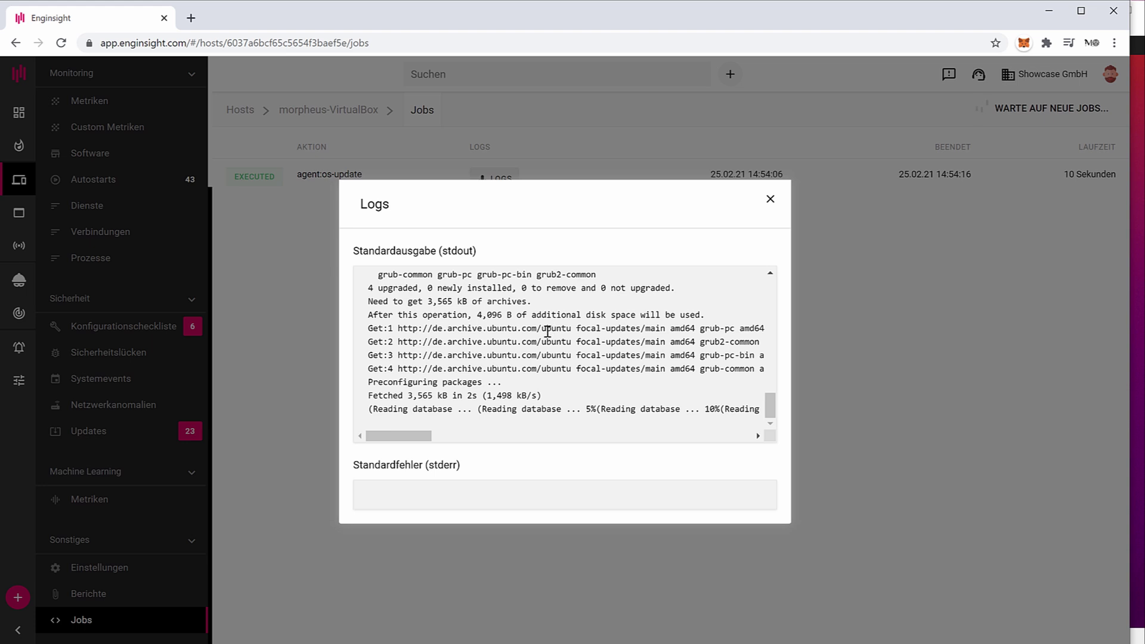
click(770, 201)
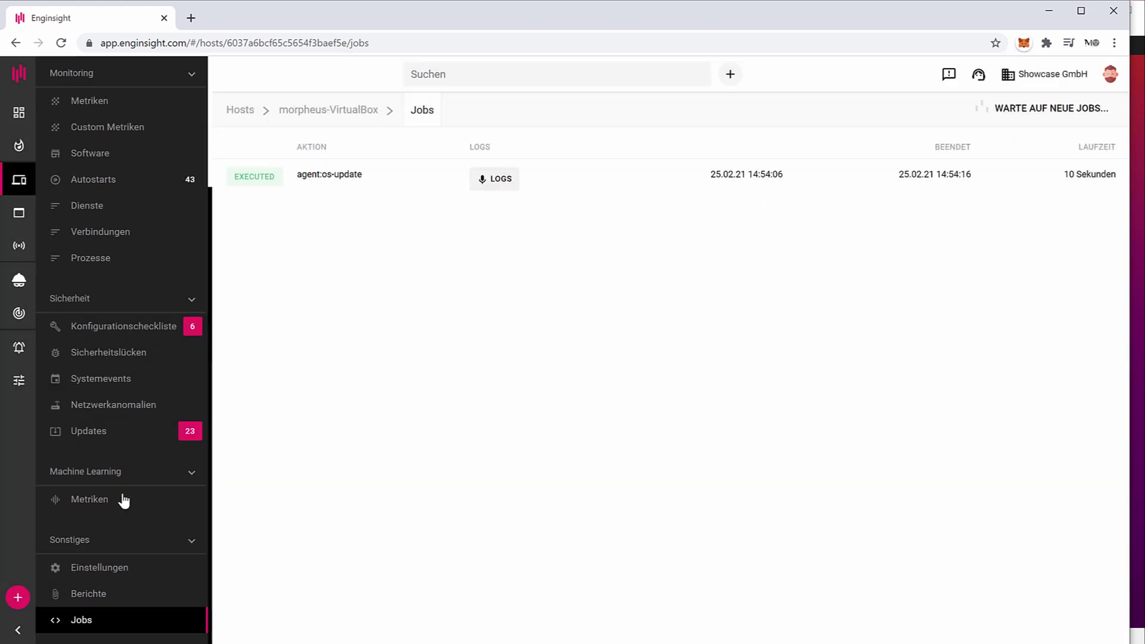
click(131, 601)
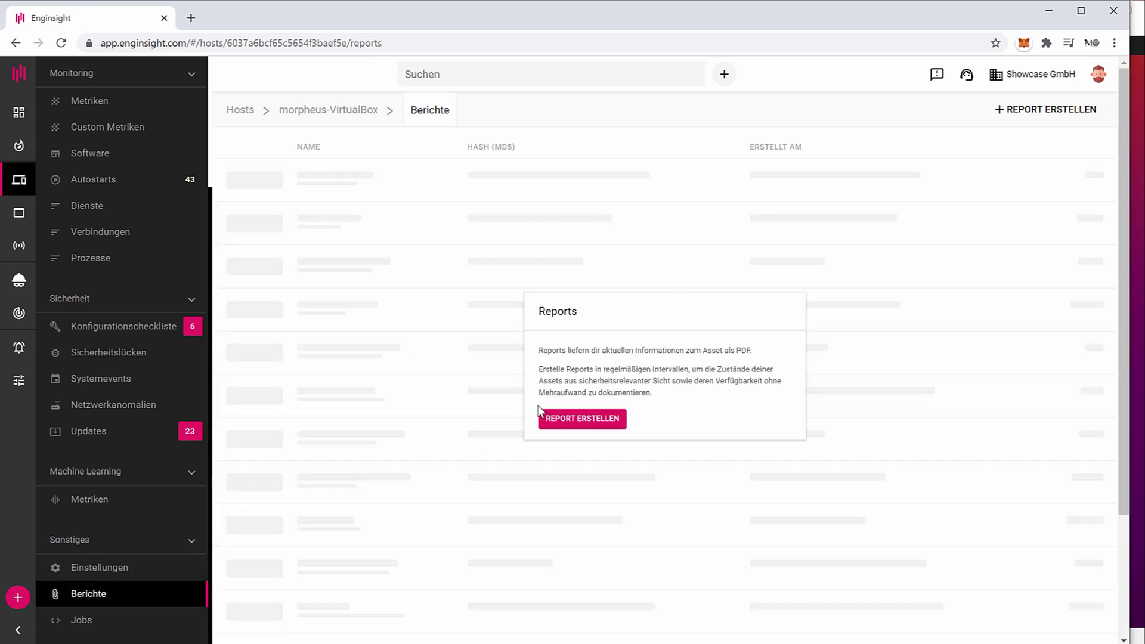
- Look through the sections of the host's settings page (Einstellungen) and open its Machine Learning metrics
click(99, 571)
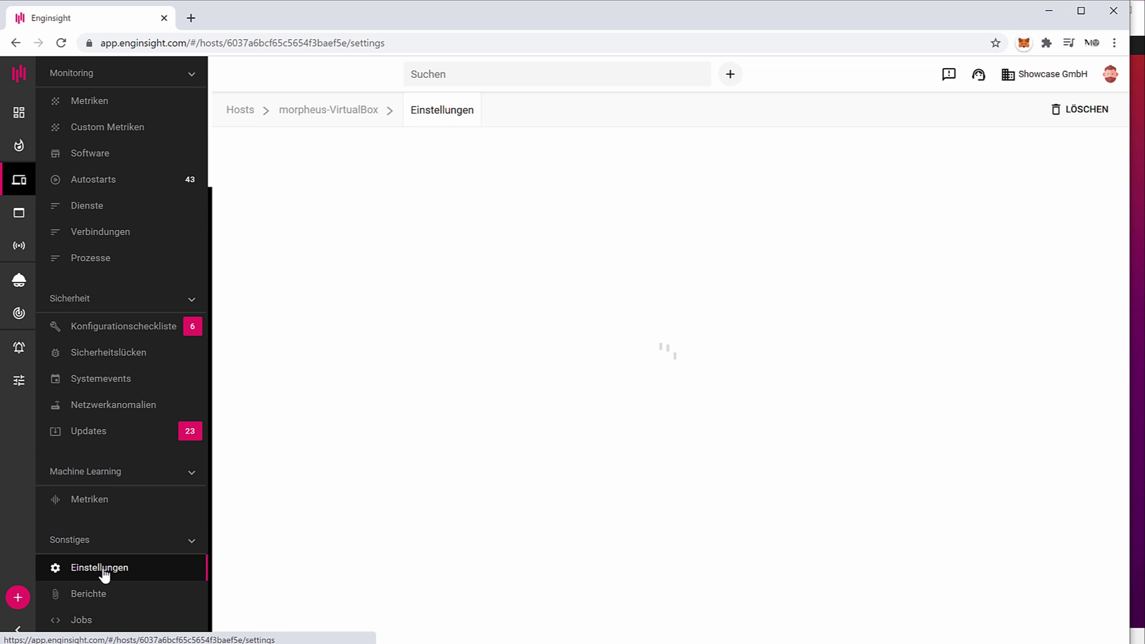
scroll(620, 334, down, 3)
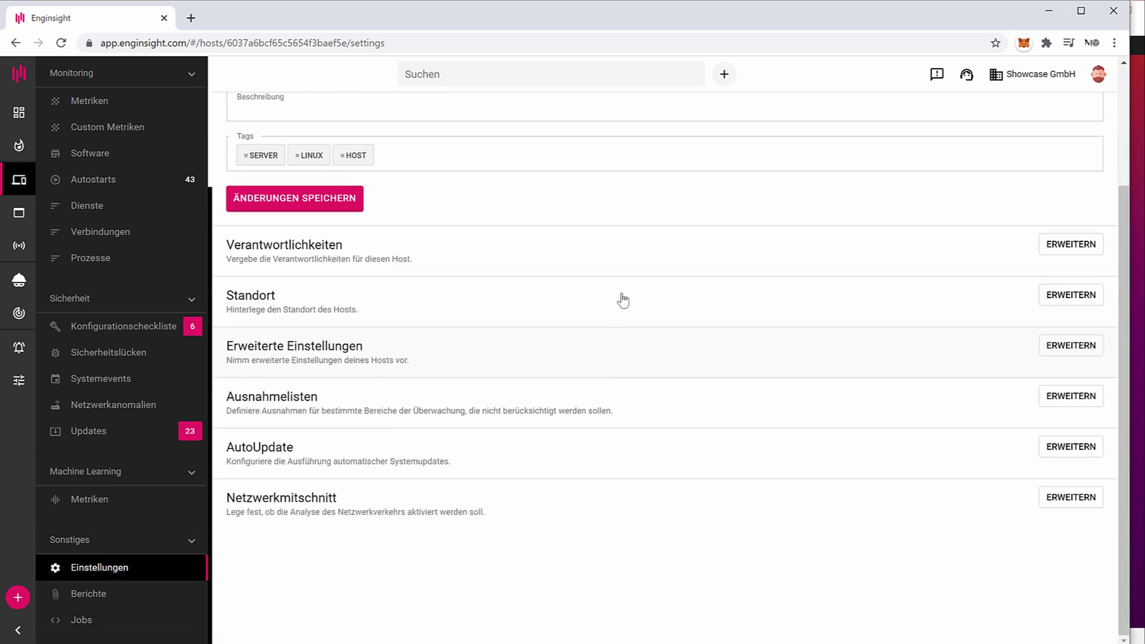
scroll(591, 334, up, 3)
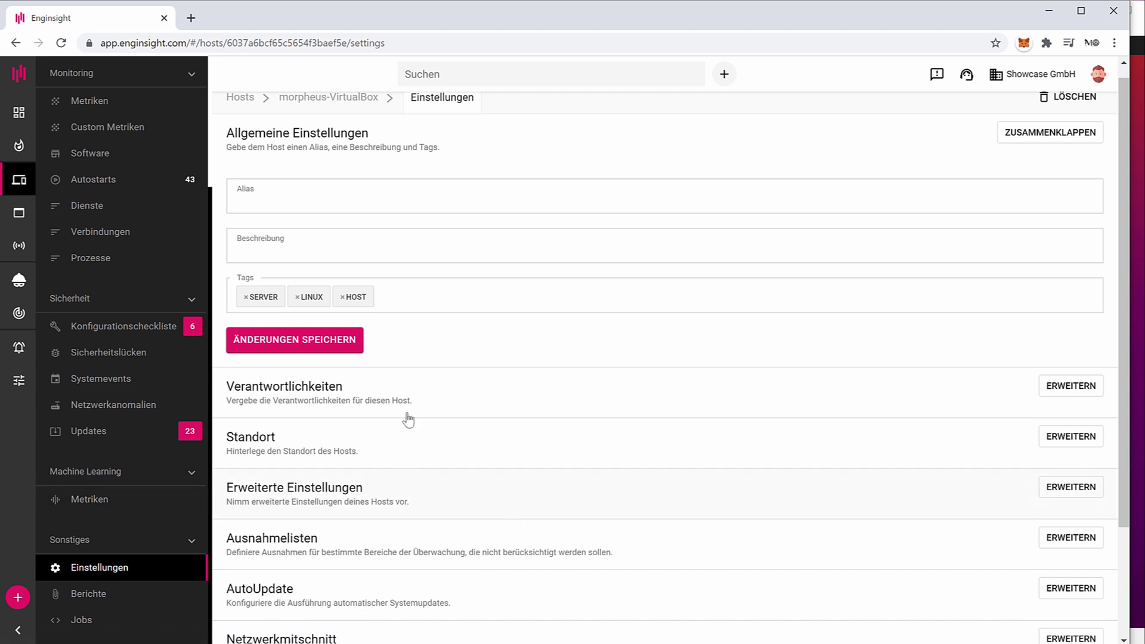
scroll(596, 325, up, 1)
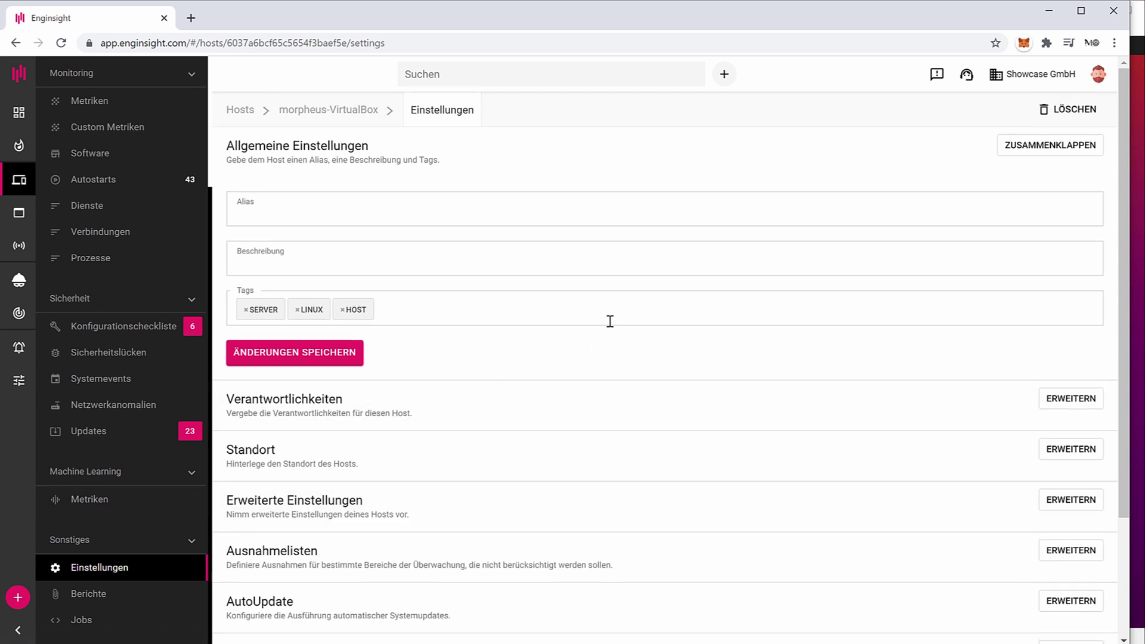
click(130, 505)
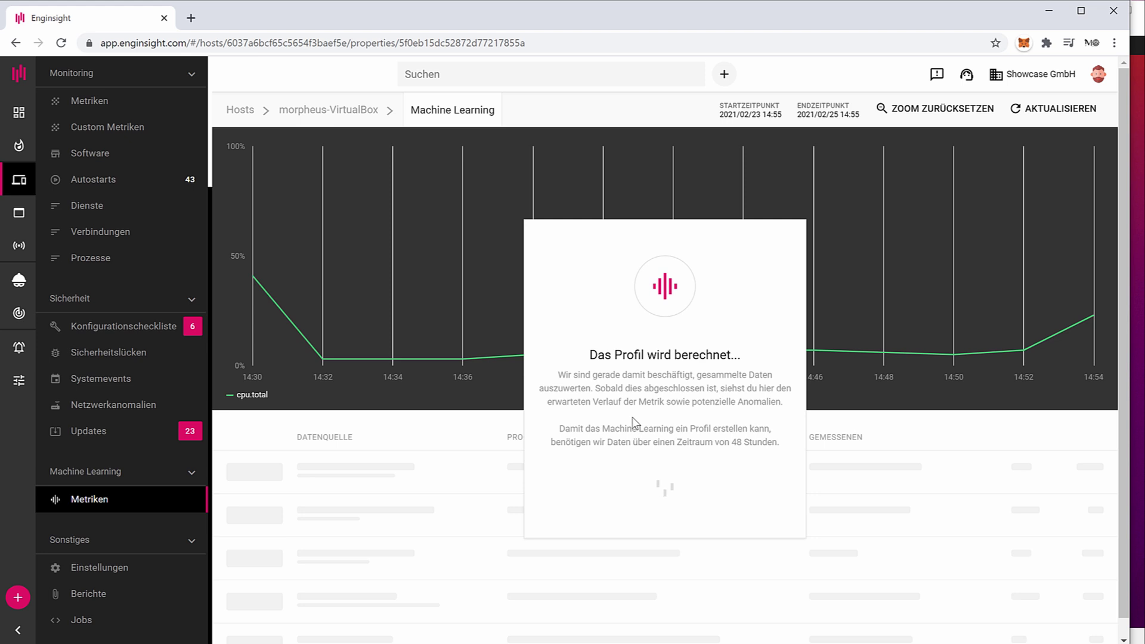